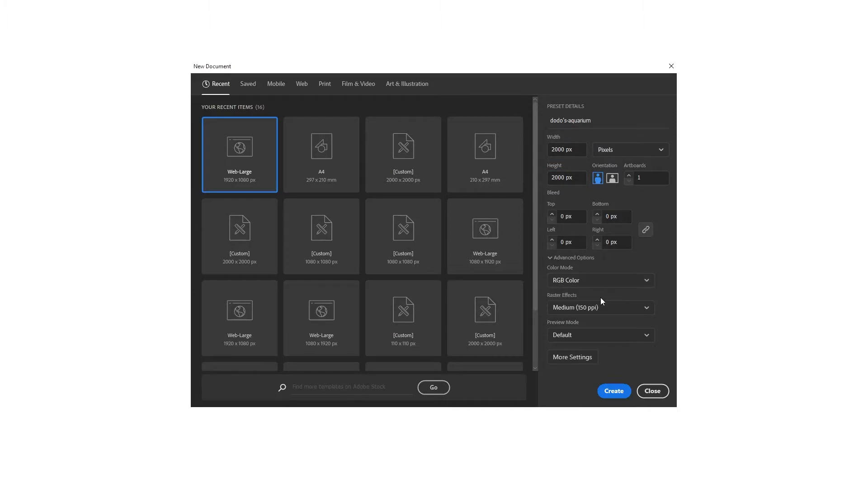
# Create the 2000 x 2000 px RGB document with raster effects at Medium (150 ppi)
pyautogui.click(601, 307)
pyautogui.click(600, 340)
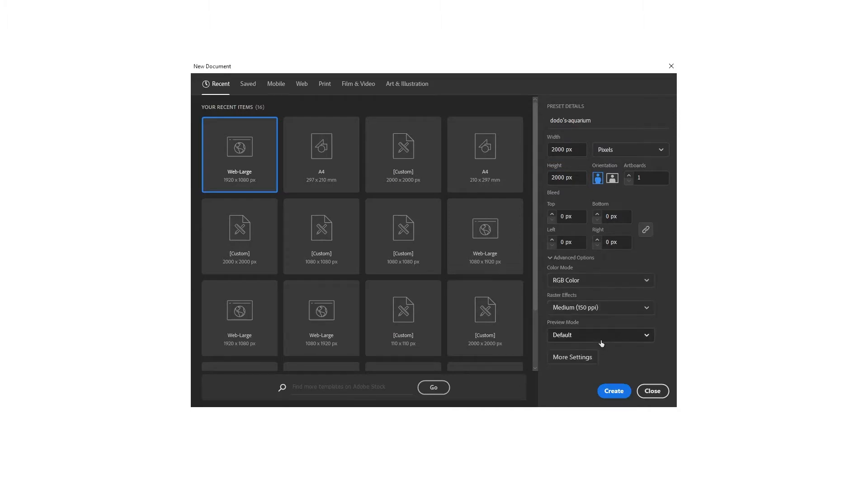
pyautogui.click(613, 392)
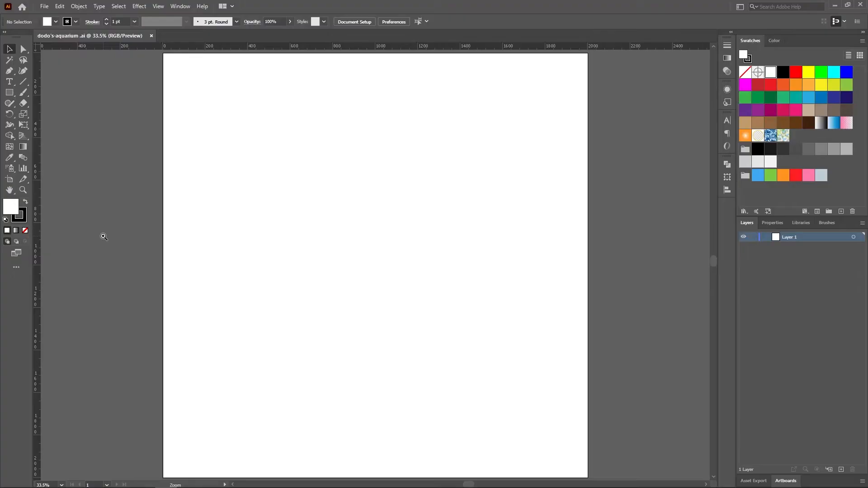
# Draw a square of about 164 px near the artboard's centre and place a copy directly against its right side
pyautogui.click(9, 94)
pyautogui.moveTo(329, 254); pyautogui.dragTo(364, 282)
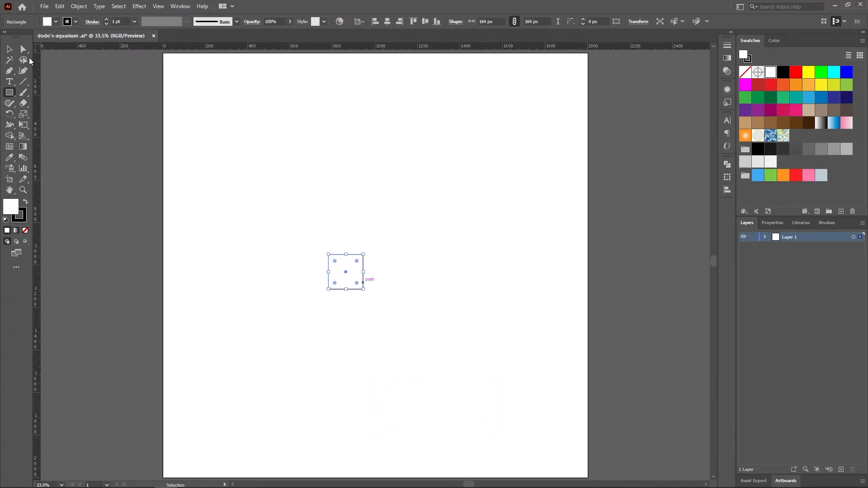
pyautogui.click(10, 50)
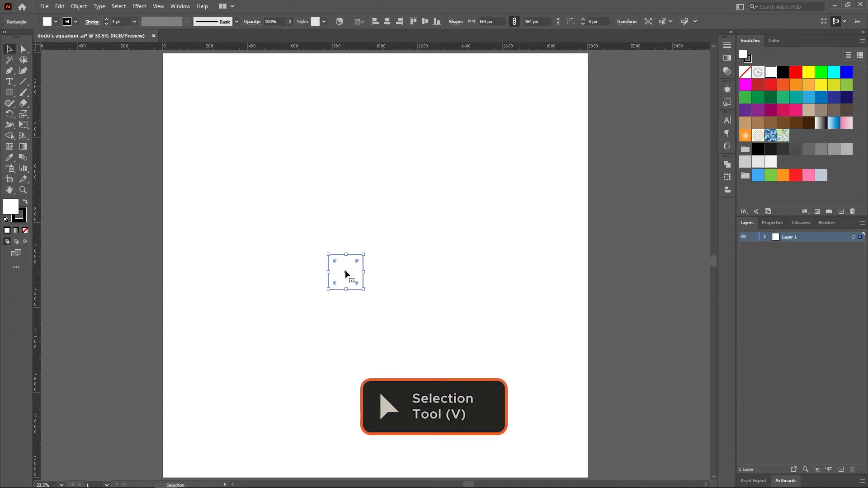
pyautogui.moveTo(346, 272); pyautogui.dragTo(381, 272)
pyautogui.click(450, 269)
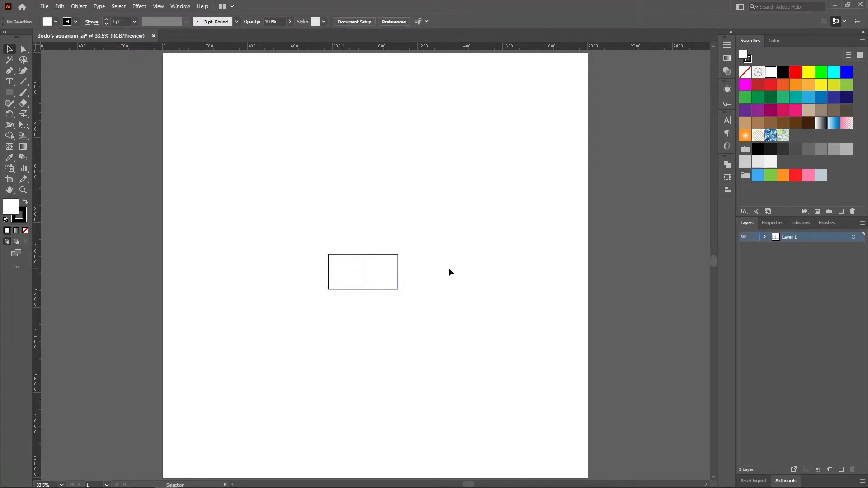
# Draw a square of about 328 px directly below the two small squares, spanning their combined width
pyautogui.click(9, 93)
pyautogui.moveTo(328, 289); pyautogui.dragTo(398, 325)
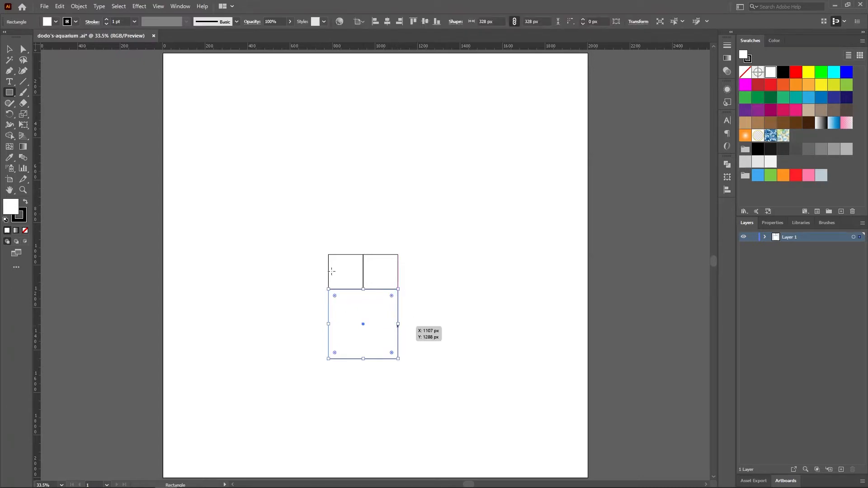
pyautogui.click(10, 51)
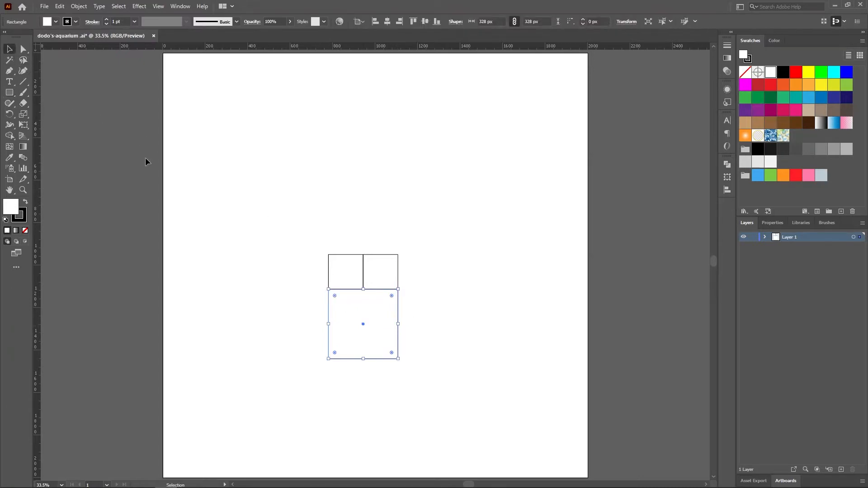
pyautogui.click(253, 295)
# Add a square of about 492 px on the right of the group and one of about 820 px along its top
pyautogui.press('m')
pyautogui.moveTo(400, 359); pyautogui.dragTo(433, 255)
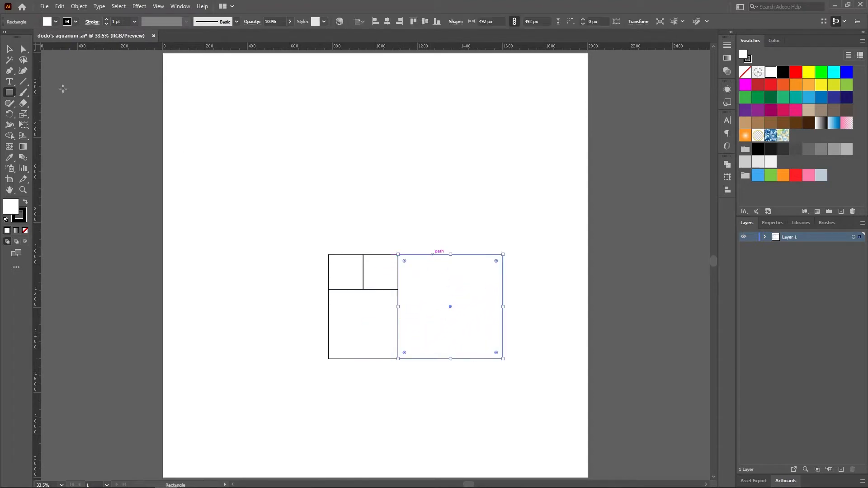
pyautogui.keyDown('ctrl'); pyautogui.click(264, 211); pyautogui.keyUp('ctrl')
pyautogui.moveTo(329, 254); pyautogui.dragTo(503, 194)
pyautogui.press('v')
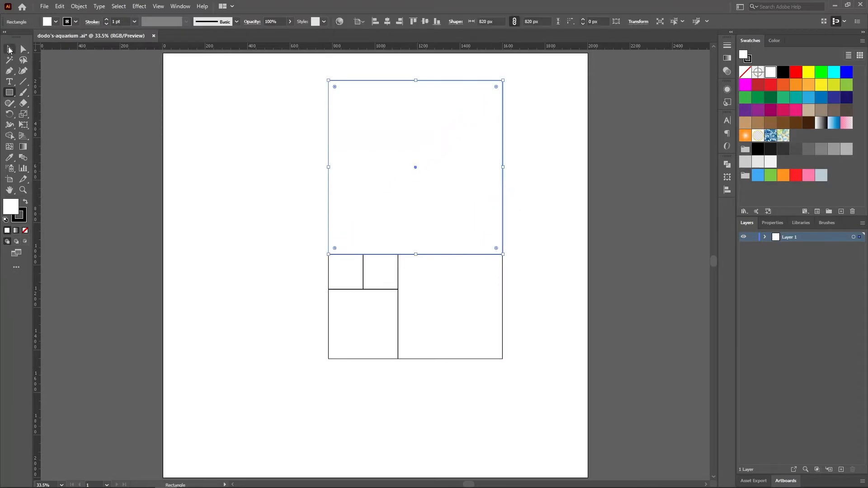
# Scale all the squares down proportionally and move the group to the right half of the artboard
pyautogui.moveTo(541, 393); pyautogui.dragTo(319, 77)
pyautogui.moveTo(503, 81); pyautogui.dragTo(432, 152)
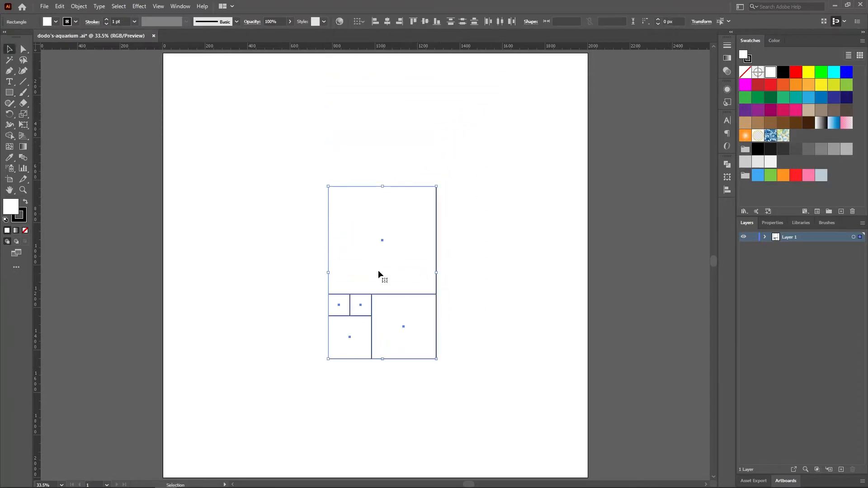
pyautogui.moveTo(378, 271); pyautogui.dragTo(460, 239)
pyautogui.click(235, 223)
# Draw a square of about 813 px against the left side of the group, matching its full height
pyautogui.click(9, 92)
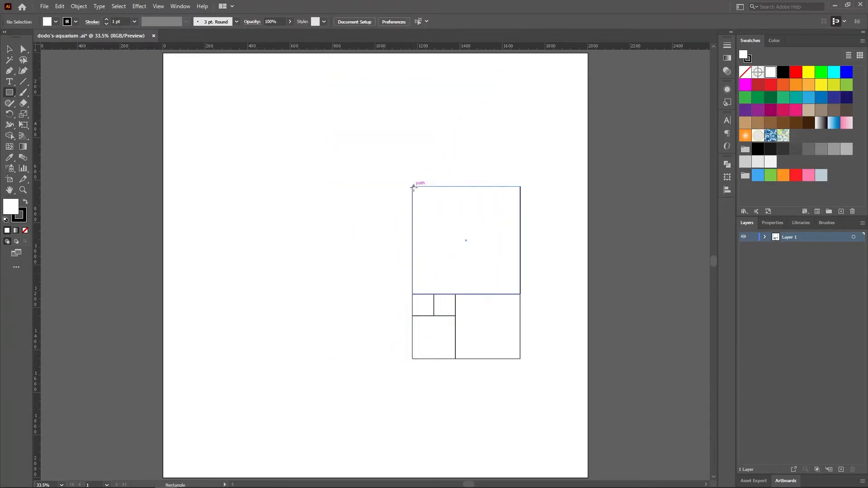
pyautogui.moveTo(412, 186); pyautogui.dragTo(313, 358)
pyautogui.press('v')
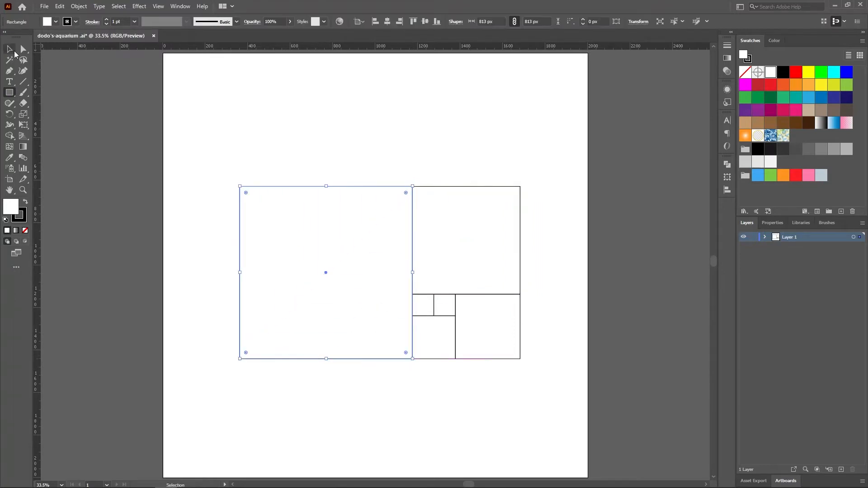
# Move the complete golden-ratio square arrangement slightly up and left to centre it on the artboard
pyautogui.moveTo(222, 161); pyautogui.dragTo(587, 436)
pyautogui.moveTo(445, 306); pyautogui.dragTo(427, 289)
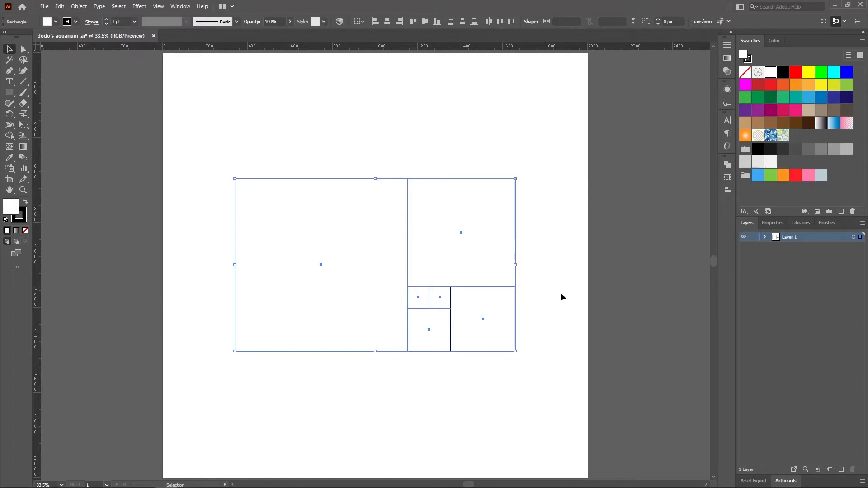
pyautogui.click(544, 288)
# Examine up close in outline mode how the edges of the squares meet
pyautogui.click(22, 190)
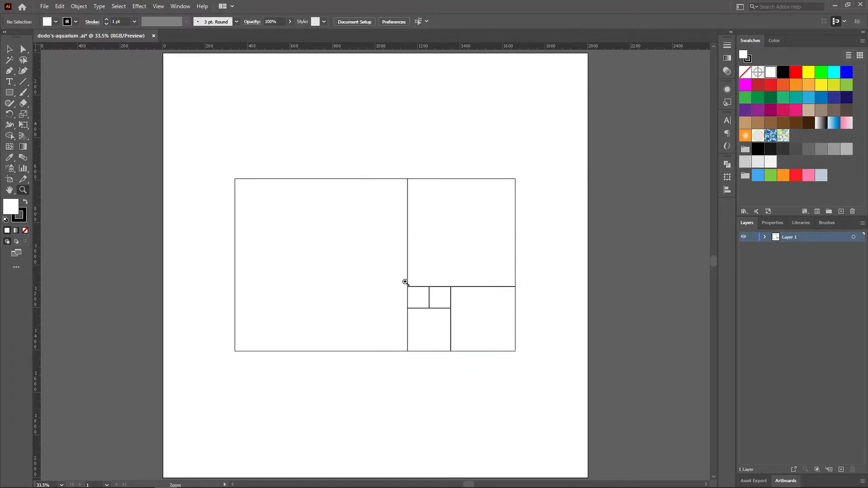
pyautogui.click(392, 277)
pyautogui.hotkey('ctrl', 'y')
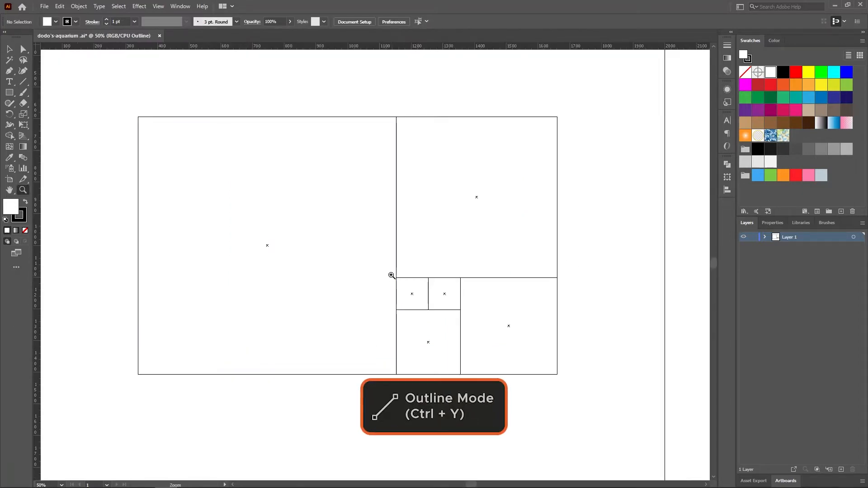
pyautogui.click(450, 290)
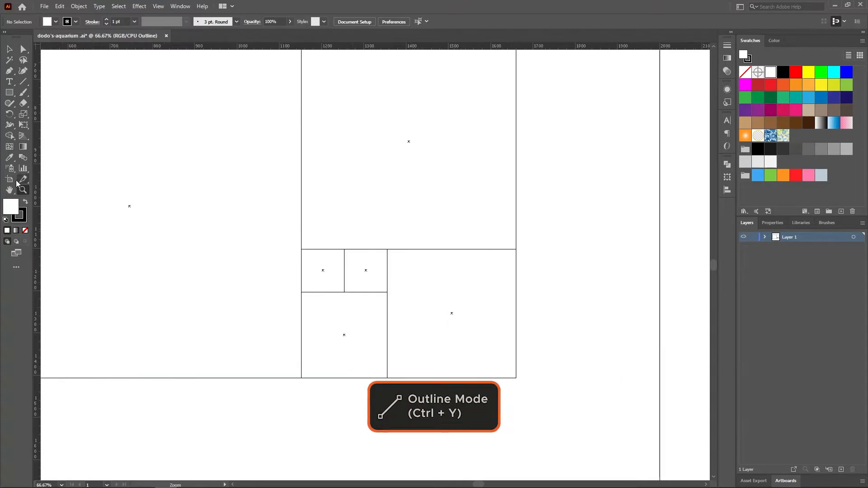
pyautogui.click(9, 191)
pyautogui.moveTo(166, 191); pyautogui.dragTo(305, 223)
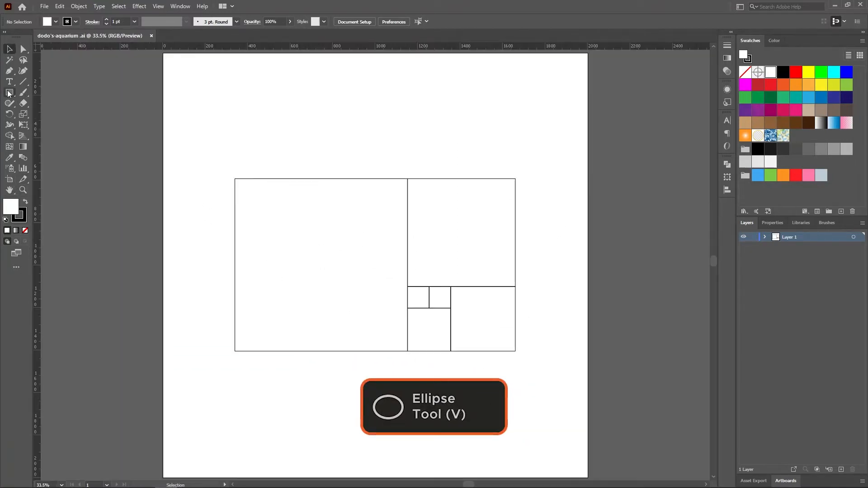
# Draw a circle of about 814 px from the centre of the largest square so that it fills the square
pyautogui.moveTo(8, 94); pyautogui.dragTo(47, 114)
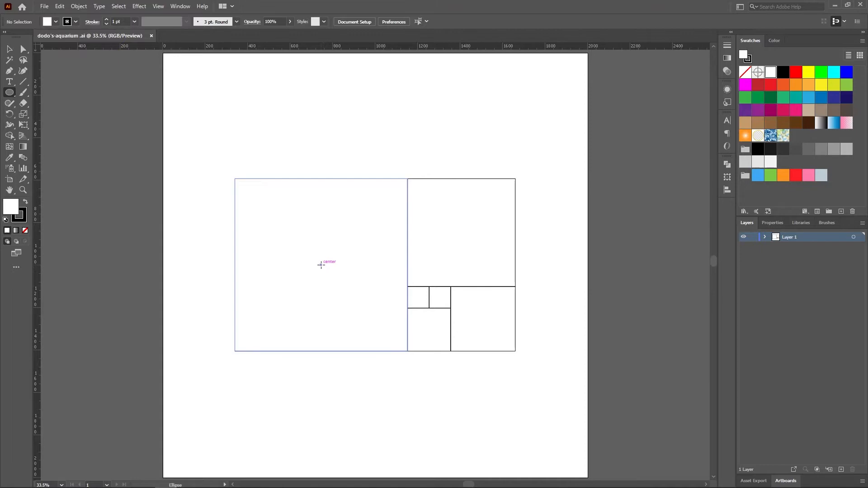
pyautogui.moveTo(321, 265); pyautogui.dragTo(389, 350)
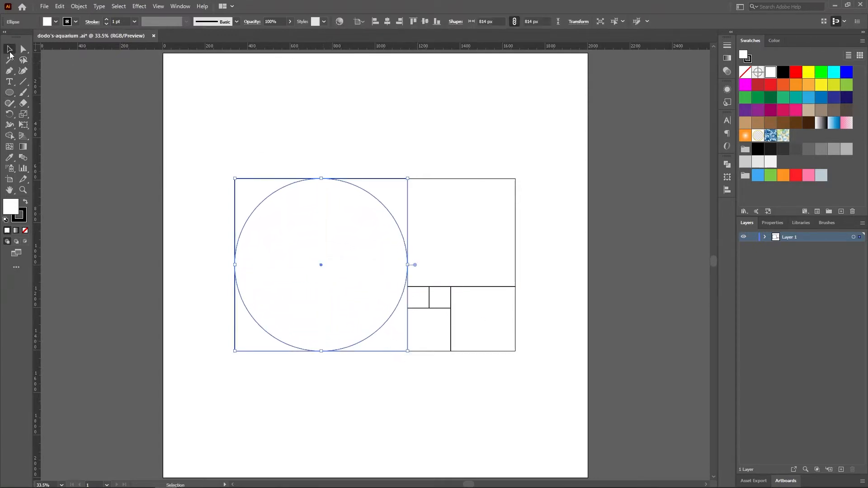
pyautogui.keyDown('ctrl'); pyautogui.click(110, 142); pyautogui.keyUp('ctrl')
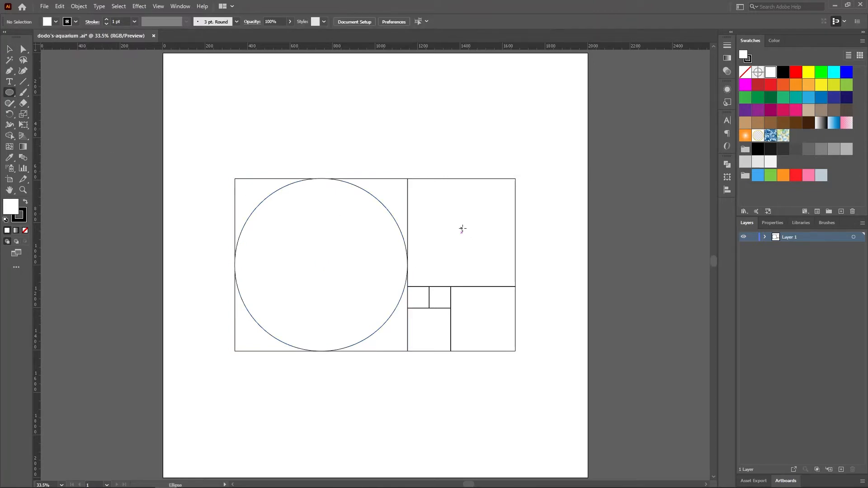
# Inscribe a centred circle in each of the second- and third-largest squares
pyautogui.moveTo(461, 233); pyautogui.dragTo(515, 286)
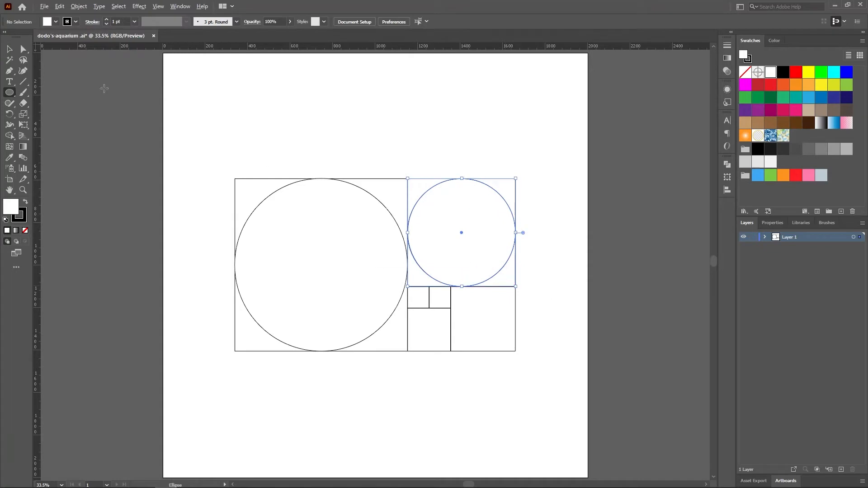
pyautogui.keyDown('ctrl'); pyautogui.click(108, 134); pyautogui.keyUp('ctrl')
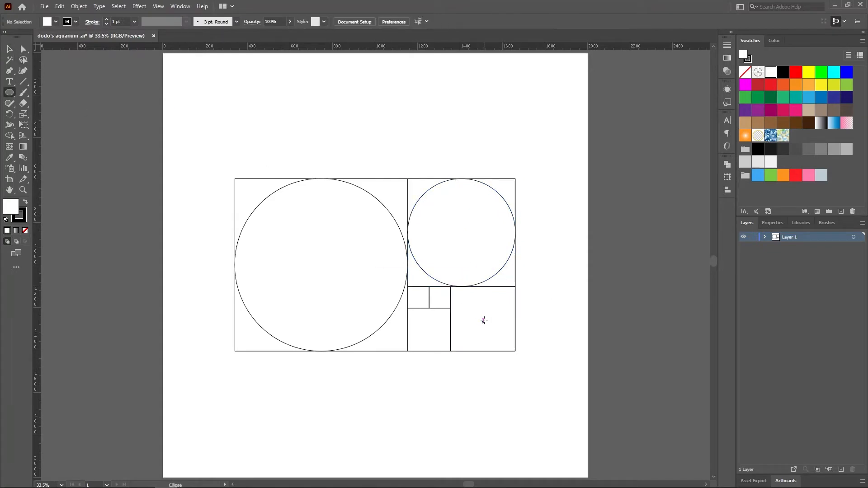
pyautogui.moveTo(484, 320); pyautogui.dragTo(516, 346)
pyautogui.click(10, 49)
pyautogui.click(97, 111)
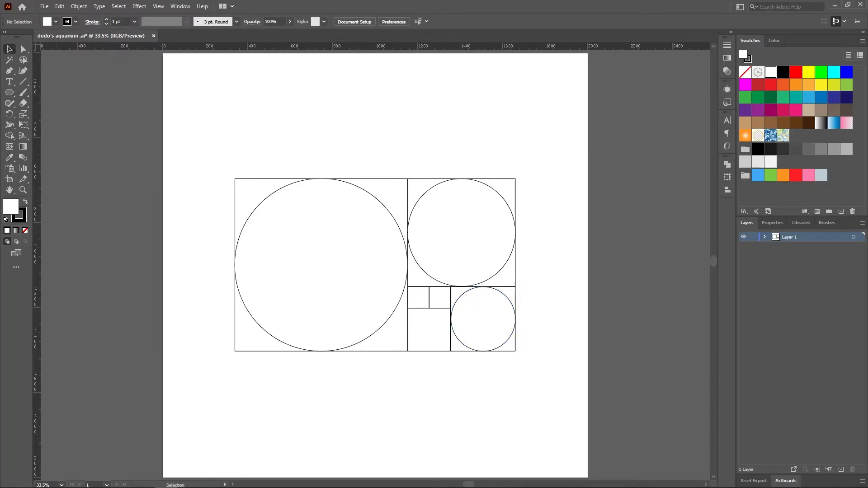
# Inscribe a circle of about 202 px in the square below the two smallest ones
pyautogui.click(10, 93)
pyautogui.moveTo(429, 330); pyautogui.dragTo(450, 345)
pyautogui.click(10, 49)
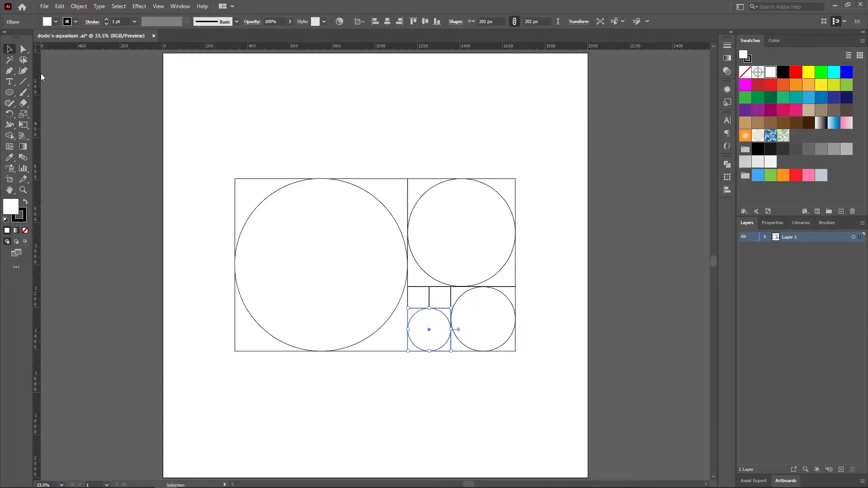
pyautogui.click(183, 204)
# Inscribe a circle of about 102 px in the left one of the two smallest squares
pyautogui.click(10, 93)
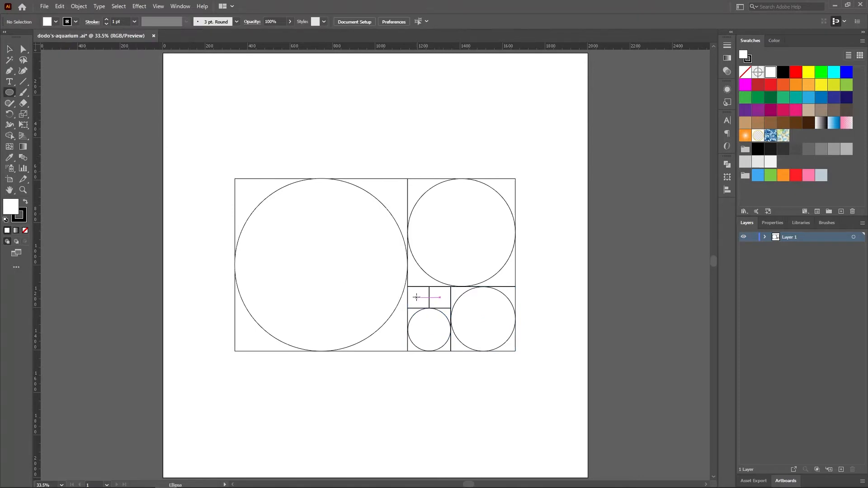
pyautogui.moveTo(418, 298); pyautogui.dragTo(426, 303)
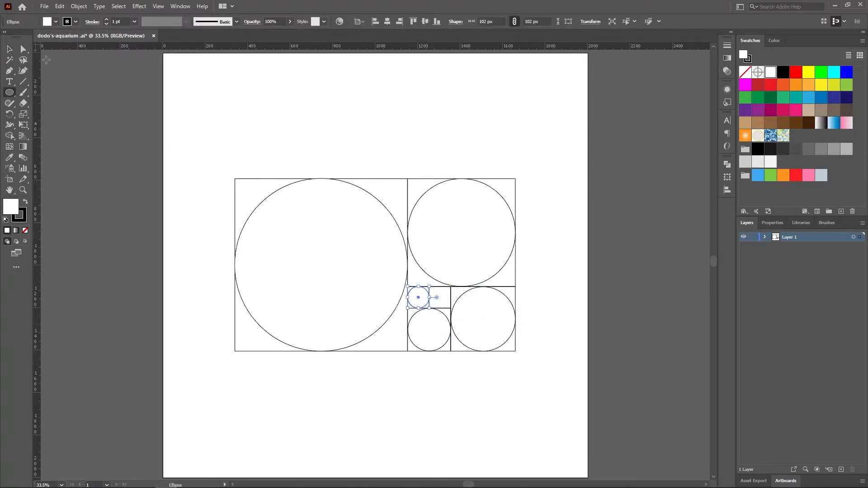
pyautogui.click(10, 49)
pyautogui.click(83, 166)
# Delete all the construction squares, keeping only the five circles
pyautogui.click(245, 187)
pyautogui.press('Delete')
pyautogui.click(416, 179)
pyautogui.press('Delete')
pyautogui.click(455, 291)
pyautogui.press('Delete')
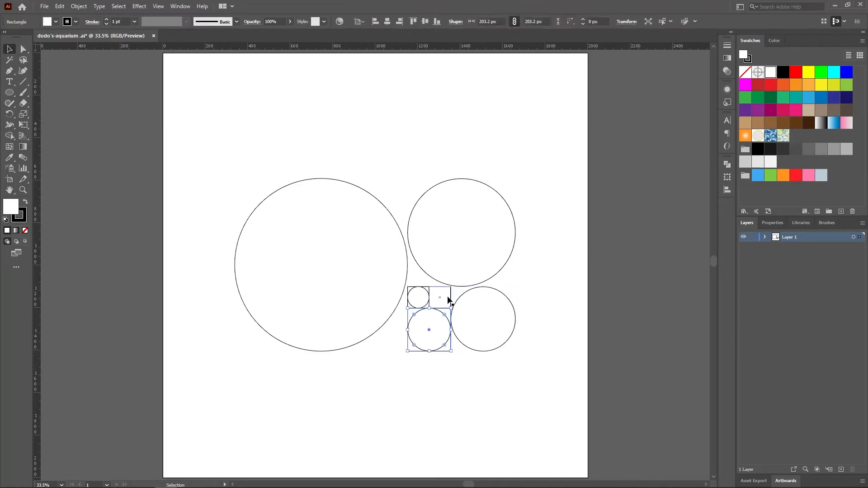
pyautogui.press('Delete')
# Align the five circles to a common centre horizontally and vertically, and move them near the middle of the artboard
pyautogui.moveTo(253, 147); pyautogui.dragTo(563, 392)
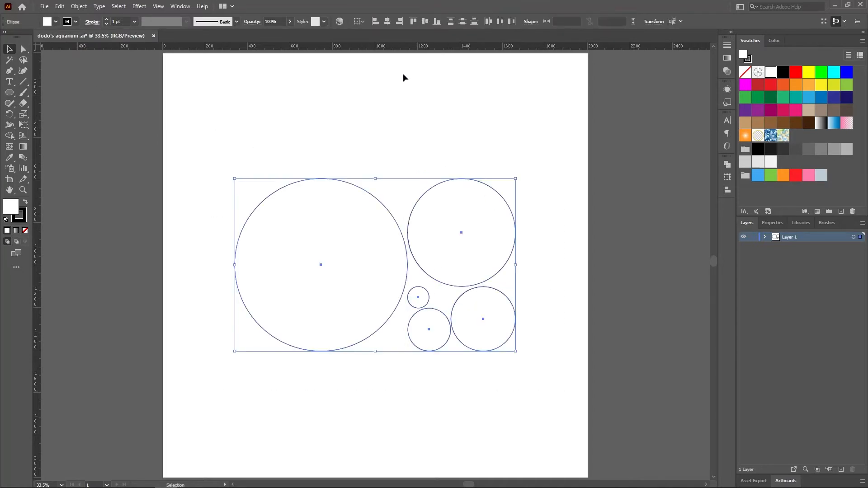
pyautogui.click(387, 20)
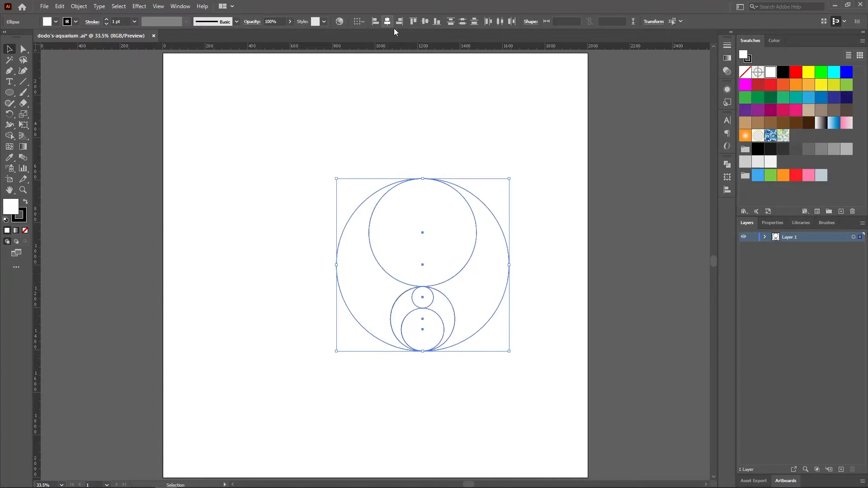
pyautogui.click(425, 21)
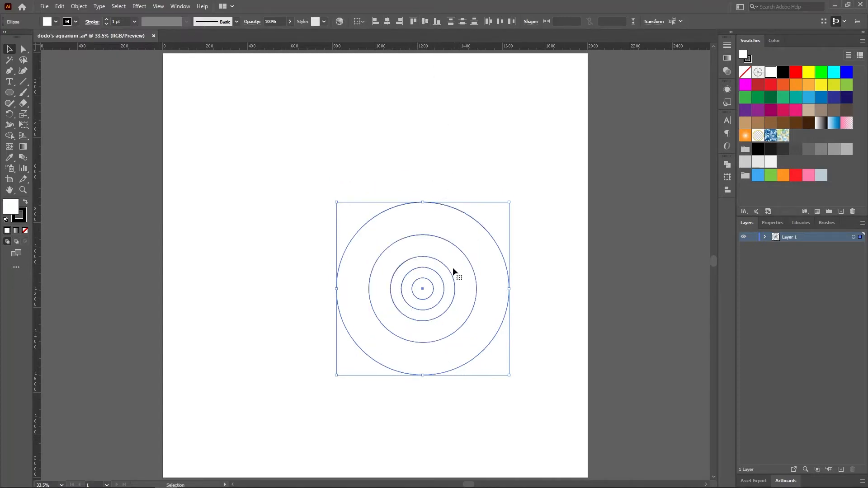
pyautogui.moveTo(423, 288); pyautogui.dragTo(390, 255)
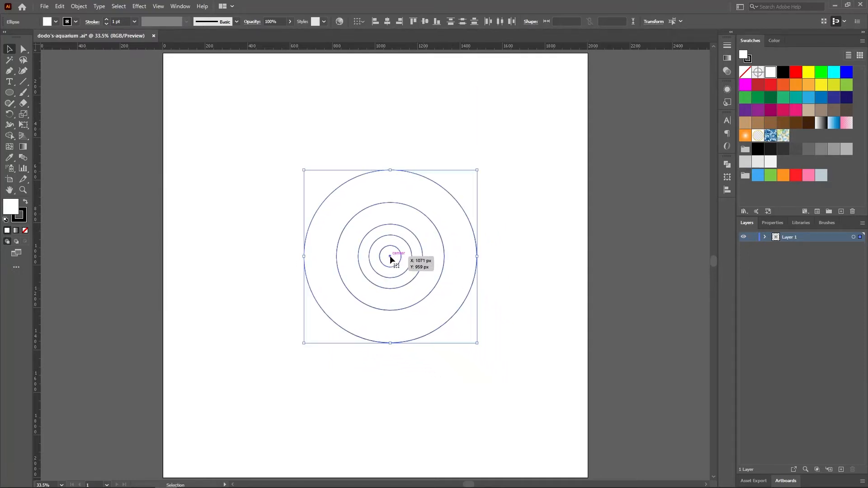
pyautogui.click(515, 304)
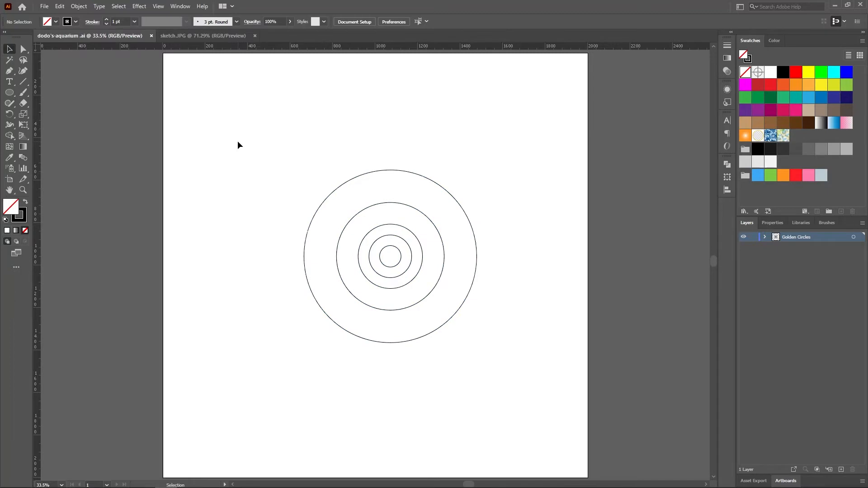
# Change the stroke colour of all five circles to red
pyautogui.moveTo(238, 142); pyautogui.dragTo(543, 381)
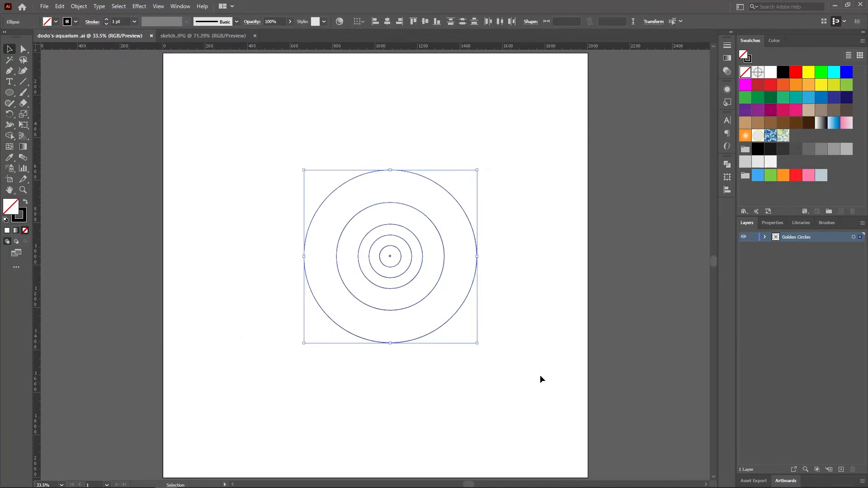
pyautogui.click(76, 22)
pyautogui.click(32, 37)
pyautogui.click(218, 129)
# Scale all five concentric circles up proportionally from their upper-left corner
pyautogui.moveTo(261, 136); pyautogui.dragTo(583, 425)
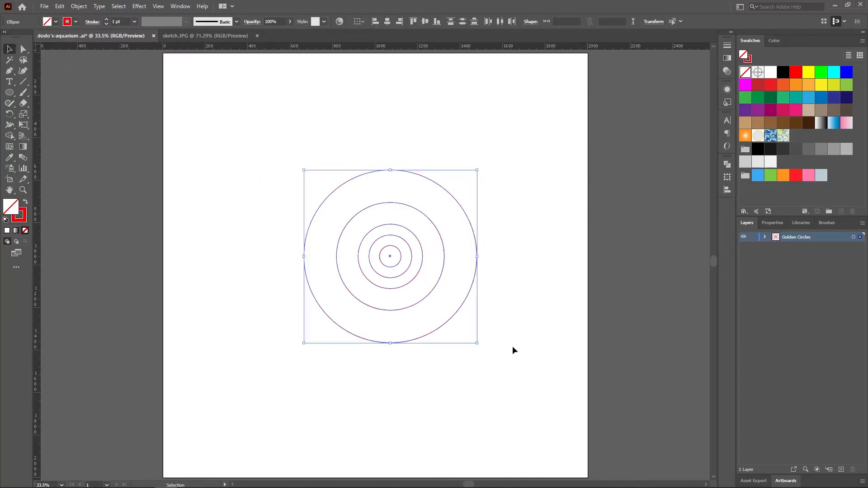
pyautogui.moveTo(478, 345); pyautogui.dragTo(508, 373)
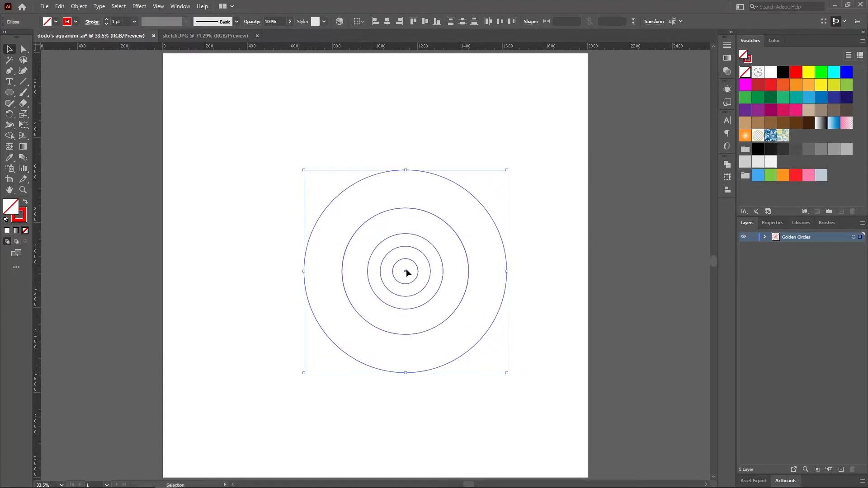
# Move the five concentric circles up and to the left, closer to the artboard's centre, and deselect them
pyautogui.moveTo(406, 270); pyautogui.dragTo(393, 258)
pyautogui.click(535, 306)
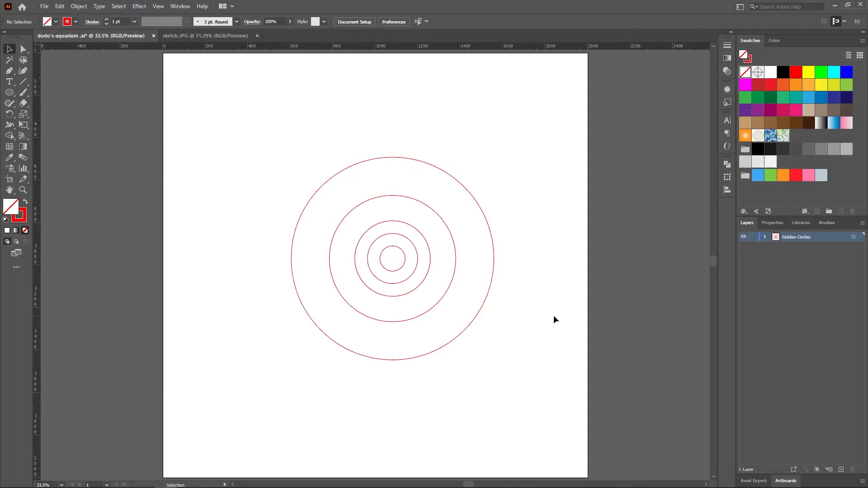
# Create a new layer, place it below the Golden Circles layer and rename it Reference
pyautogui.click(840, 469)
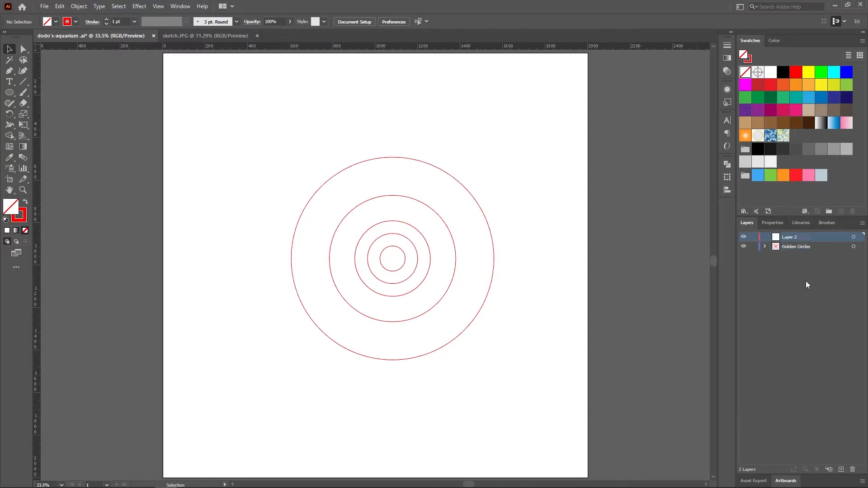
pyautogui.moveTo(800, 238); pyautogui.dragTo(793, 248)
pyautogui.doubleClick(788, 245)
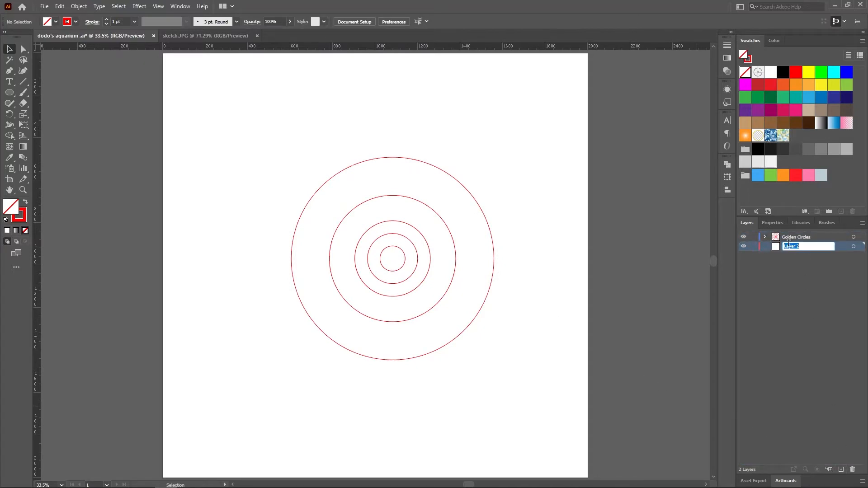
pyautogui.write('Reference')
pyautogui.press('Return')
# Transfer the dolphin sketch image from the sketch.JPG document onto the Reference layer of the dodo's-aquarium document
pyautogui.click(210, 36)
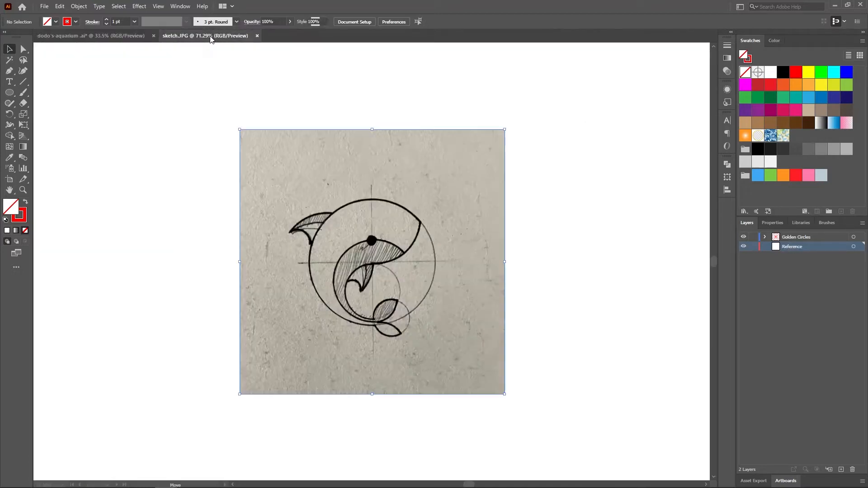
pyautogui.moveTo(371, 266)
pyautogui.mouseDown()
pyautogui.moveTo(242, 180)
pyautogui.moveTo(111, 61)
pyautogui.moveTo(95, 31)
pyautogui.mouseUp()
pyautogui.moveTo(404, 244); pyautogui.dragTo(399, 257)
# Enlarge the sketch proportionally to about 1247 px square and centre it horizontally and vertically on the artboard
pyautogui.moveTo(461, 318); pyautogui.dragTo(511, 361)
pyautogui.moveTo(335, 195); pyautogui.dragTo(258, 114)
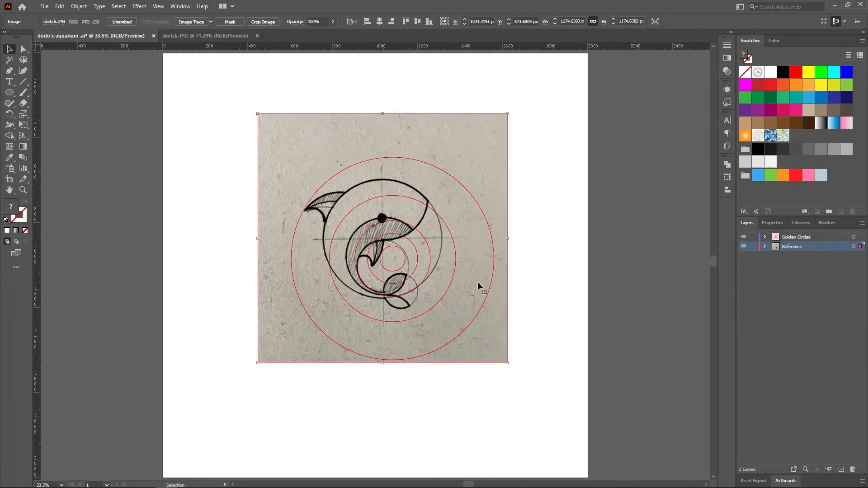
pyautogui.moveTo(507, 363); pyautogui.dragTo(522, 379)
pyautogui.click(380, 21)
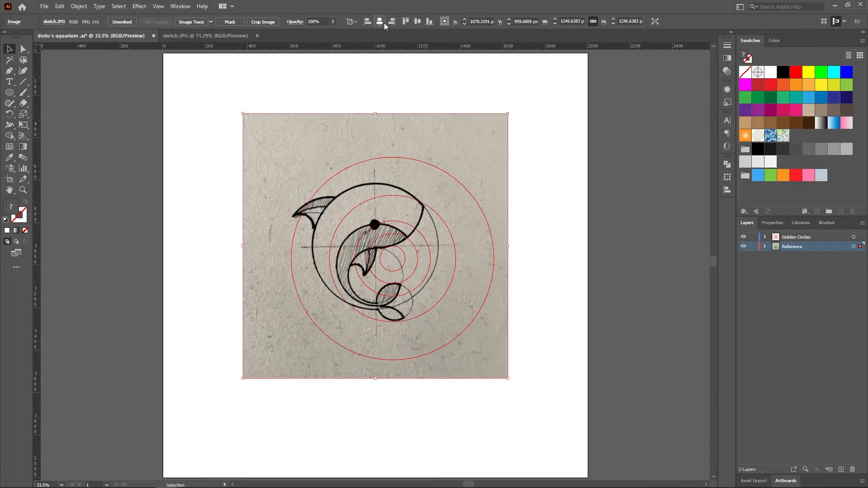
pyautogui.click(417, 21)
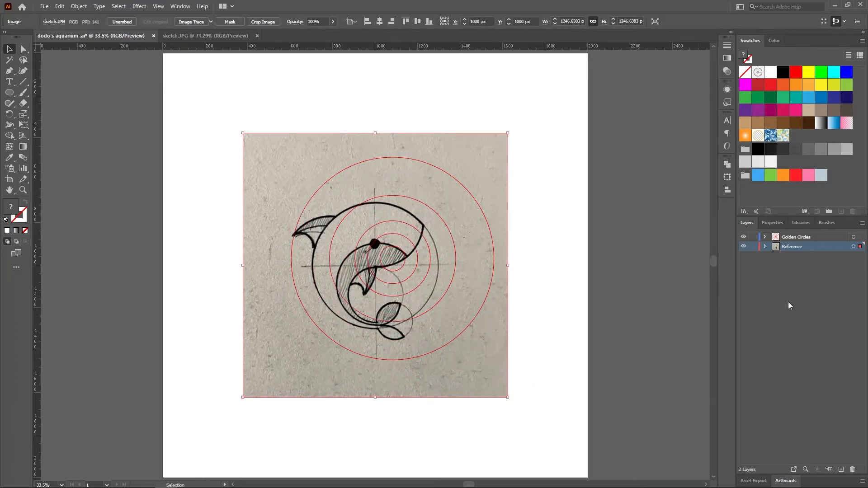
# Turn the Reference layer into a template layer with its images dimmed to 50%
pyautogui.doubleClick(776, 246)
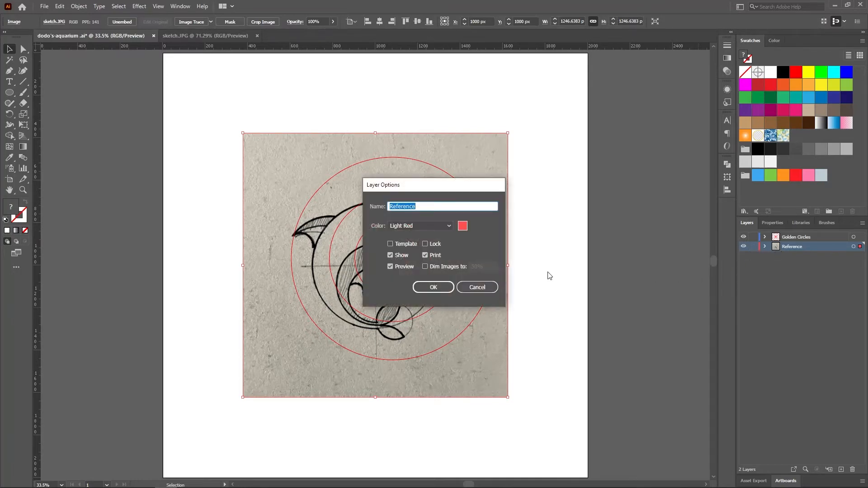
pyautogui.click(391, 244)
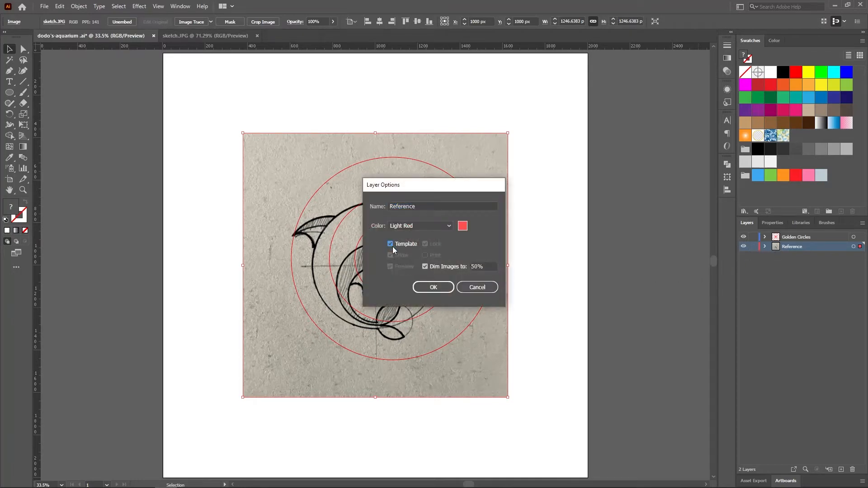
pyautogui.click(434, 287)
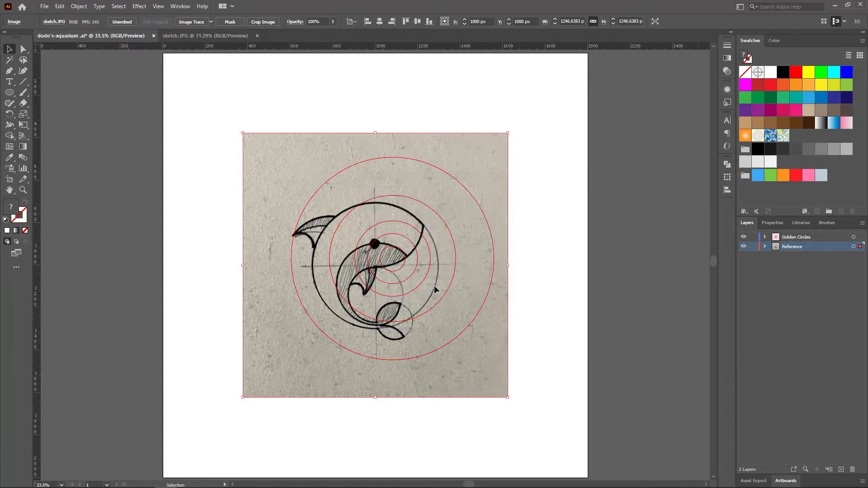
# Select all five golden circles, move them off the artboard to the right of the sketch, and deselect them
pyautogui.click(853, 236)
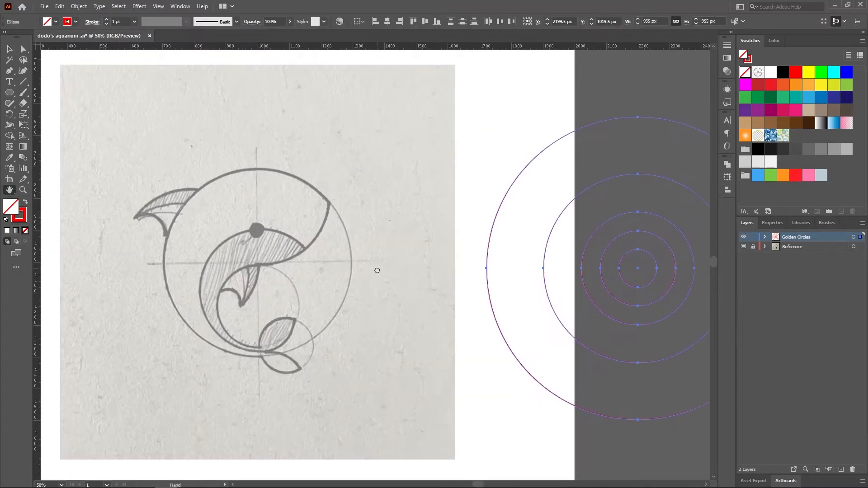
pyautogui.moveTo(377, 271); pyautogui.dragTo(377, 272)
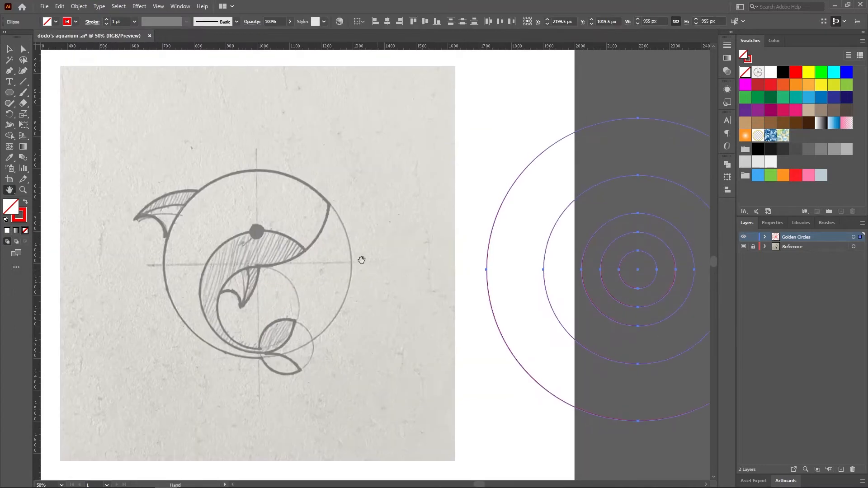
pyautogui.click(13, 49)
pyautogui.click(457, 301)
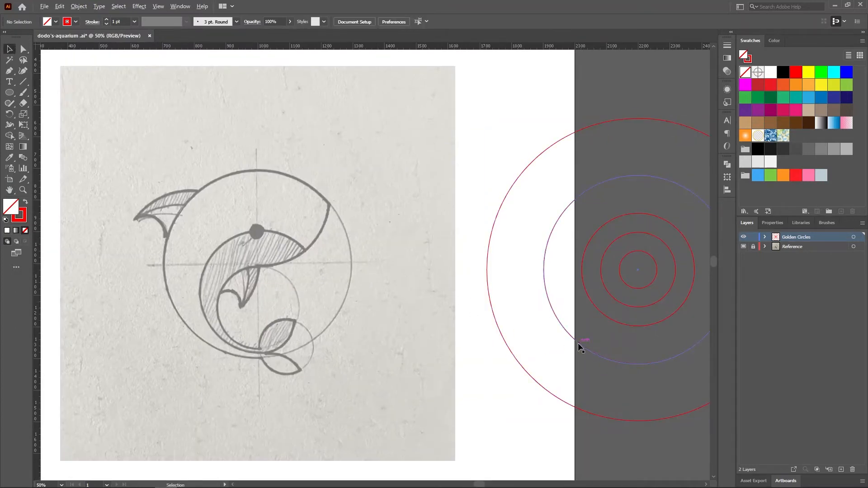
# Copy the 596 px circle onto the dolphin's body outline and the 237 px circle inside the tail curve, nudging the smaller one down
pyautogui.moveTo(578, 343)
pyautogui.mouseDown()
pyautogui.moveTo(242, 333)
pyautogui.moveTo(197, 340)
pyautogui.mouseUp()
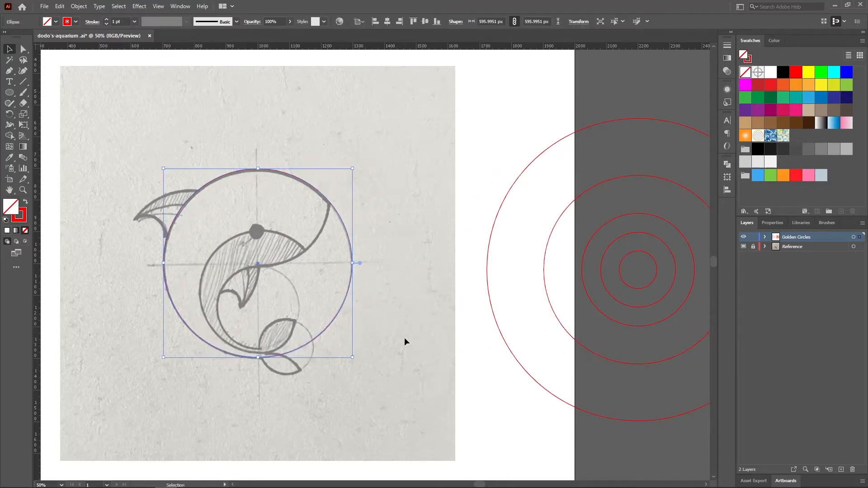
pyautogui.click(454, 367)
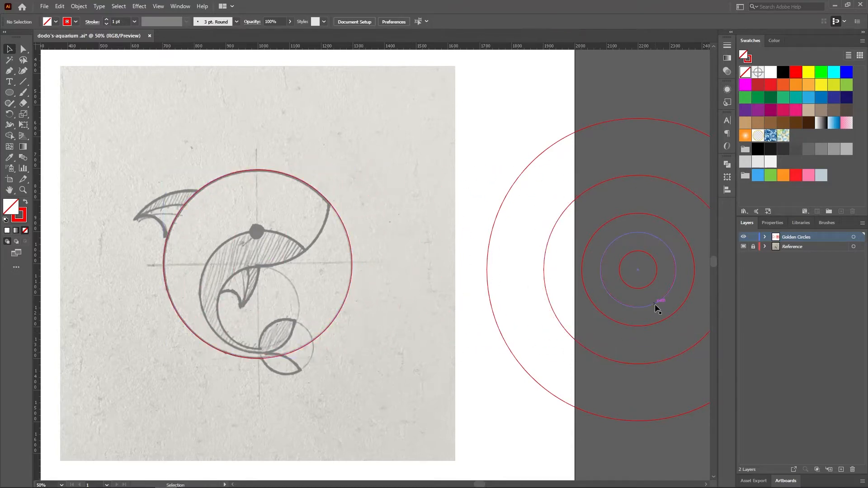
pyautogui.moveTo(658, 304); pyautogui.dragTo(278, 343)
pyautogui.press('Down')
pyautogui.press('Down')
pyautogui.press('Down')
pyautogui.press('Down')
pyautogui.press('Down')
pyautogui.press('Down')
pyautogui.press('Down')
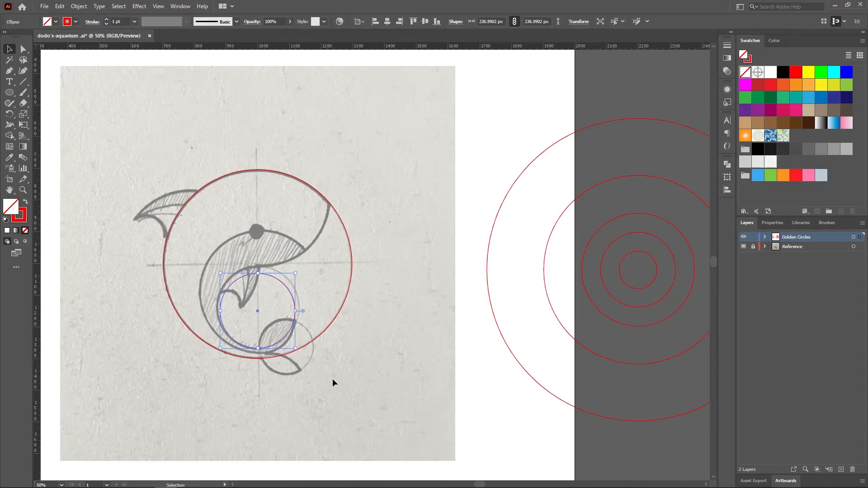
# Place another copy of the 596 px circle above the small inner circle, along the lower edge of the dolphin's head
pyautogui.doubleClick(25, 191)
pyautogui.scroll(-2, 113, 276)
pyautogui.press('v')
pyautogui.click(634, 316)
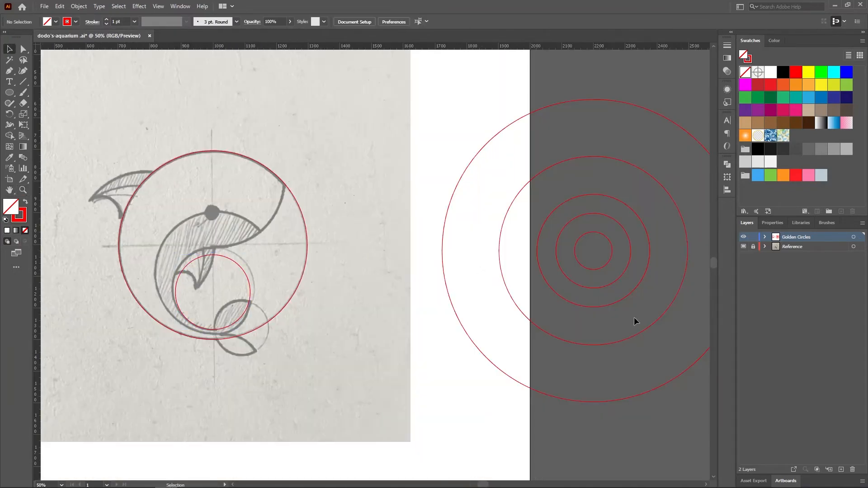
pyautogui.moveTo(620, 301); pyautogui.dragTo(246, 248)
pyautogui.hotkey('ctrl', 'z')
pyautogui.moveTo(621, 342); pyautogui.dragTo(241, 251)
# Switch the artwork to outline view and hide the Reference layer
pyautogui.press('z')
pyautogui.doubleClick(273, 252)
pyautogui.hotkey('ctrl', 'y')
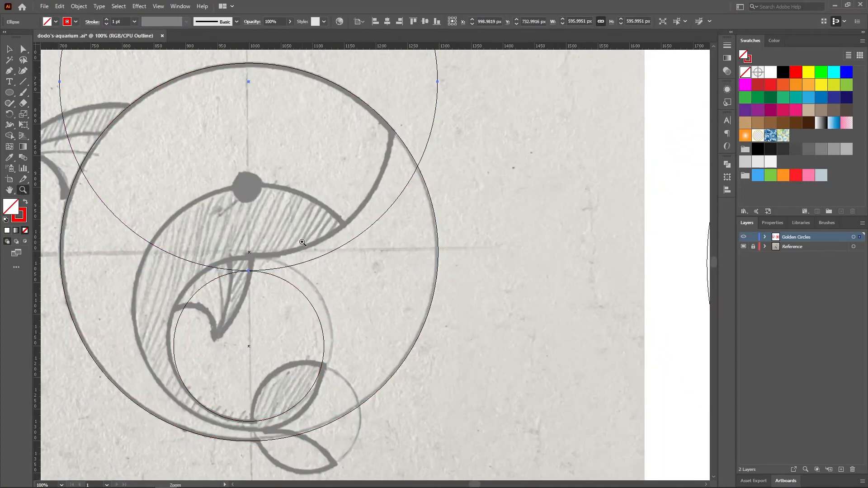
pyautogui.click(745, 247)
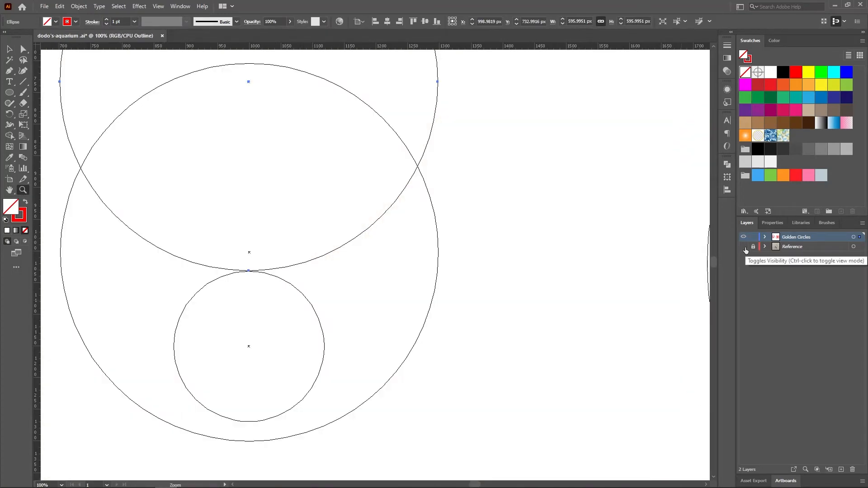
# Shift the upper 596 px circle down so its lowest point touches the top of the small inner circle
pyautogui.click(10, 49)
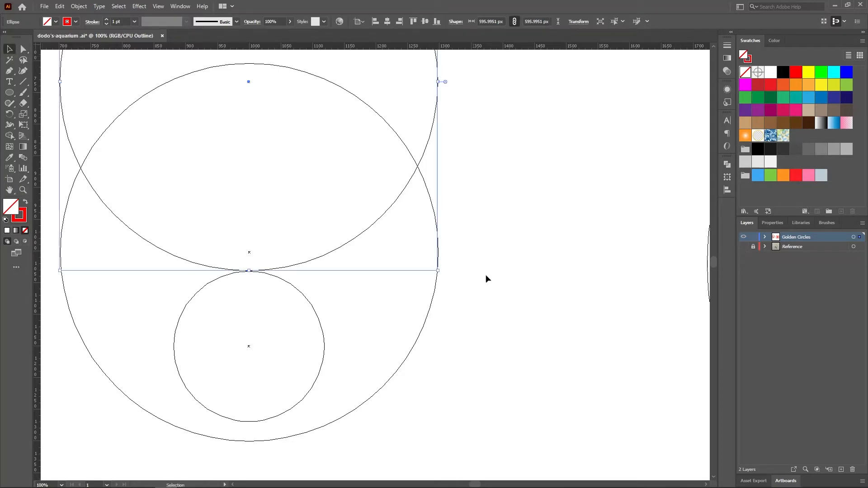
pyautogui.press('z')
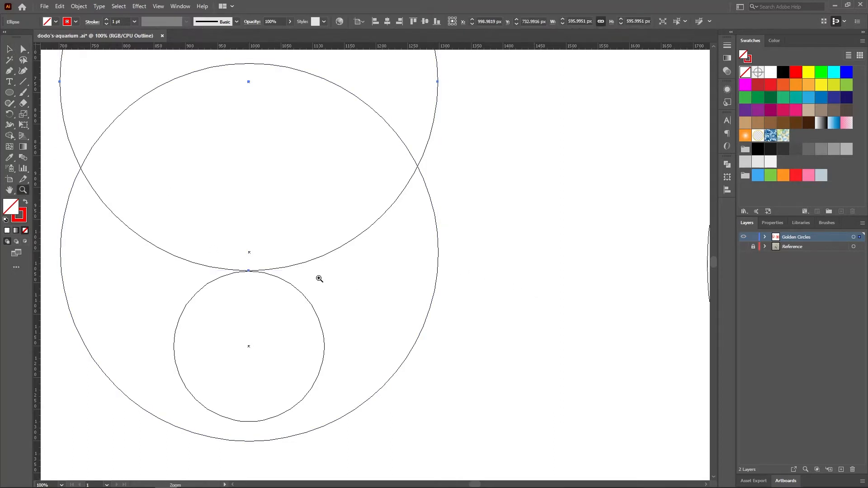
pyautogui.click(319, 278)
pyautogui.click(306, 260)
pyautogui.click(372, 265)
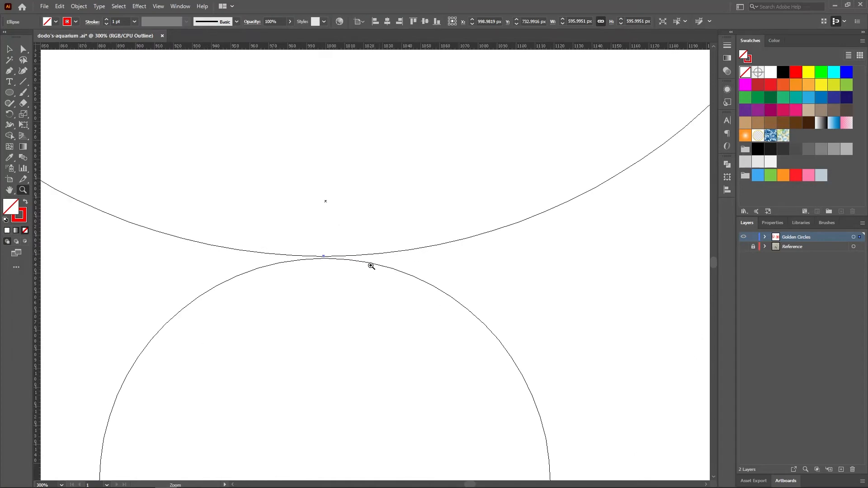
pyautogui.click(12, 51)
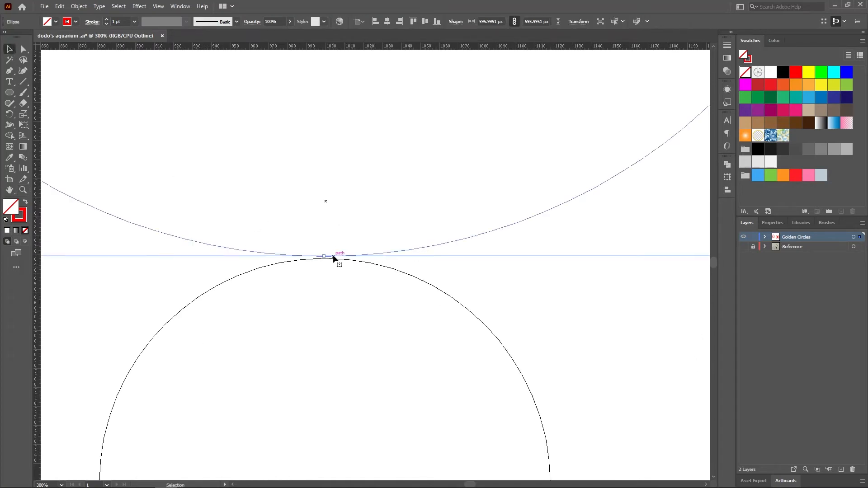
pyautogui.moveTo(335, 256); pyautogui.dragTo(335, 258)
pyautogui.click(335, 278)
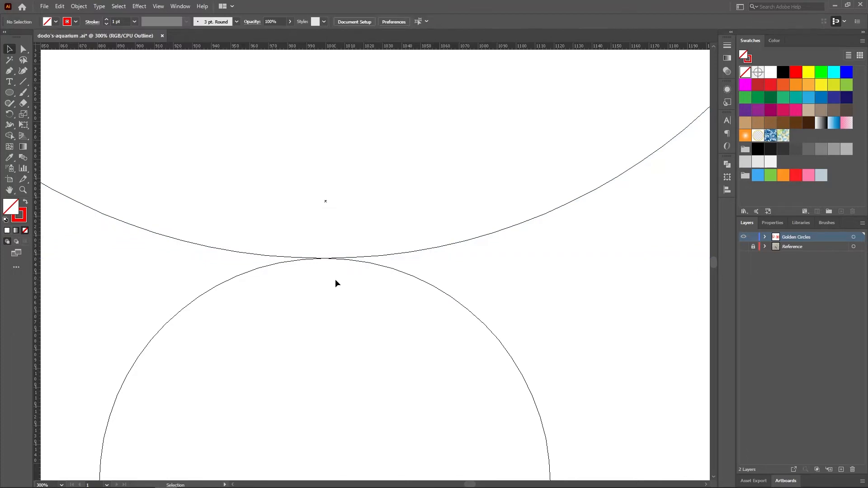
# Return the artwork to preview view and show the sketch template again
pyautogui.press('z')
pyautogui.keyDown('alt'); pyautogui.click(334, 252); pyautogui.keyUp('alt')
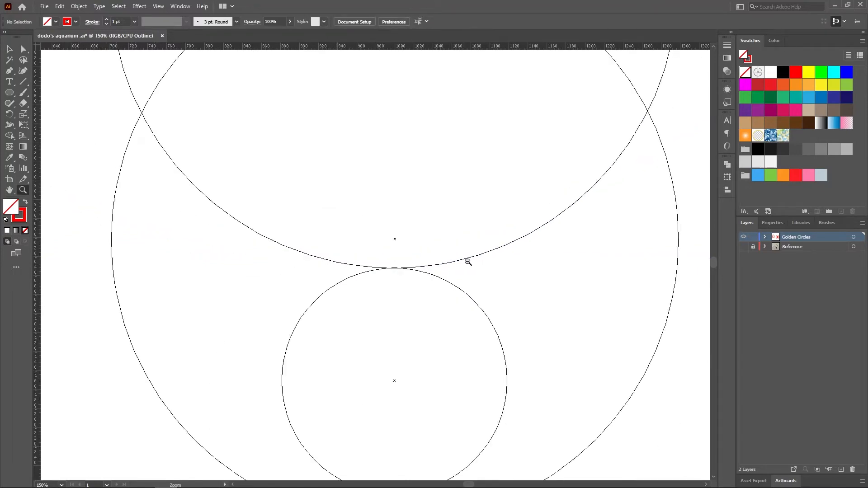
pyautogui.keyDown('alt'); pyautogui.click(465, 261); pyautogui.keyUp('alt')
pyautogui.keyDown('alt'); pyautogui.click(418, 261); pyautogui.keyUp('alt')
pyautogui.hotkey('ctrl', 'y')
pyautogui.hotkey('ctrl', 'shift', 'w')
# Copy the 237 px circle from the concentric set onto the dolphin's tail flukes
pyautogui.click(10, 192)
pyautogui.moveTo(533, 344); pyautogui.dragTo(376, 292)
pyautogui.press('v')
pyautogui.moveTo(676, 264); pyautogui.dragTo(221, 367)
pyautogui.click(242, 373)
# Fine-tune the tail circle's position so its left edge meets the base of the two tail flukes
pyautogui.press('z')
pyautogui.click(222, 317)
pyautogui.click(390, 269)
pyautogui.press('v')
pyautogui.moveTo(391, 355)
pyautogui.mouseDown()
pyautogui.moveTo(388, 370)
pyautogui.moveTo(384, 340)
pyautogui.moveTo(385, 351)
pyautogui.mouseUp()
pyautogui.moveTo(213, 271); pyautogui.dragTo(212, 267)
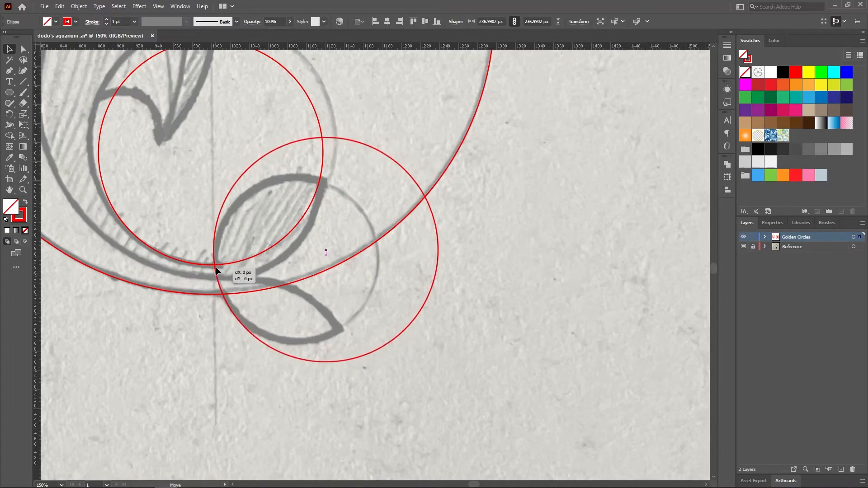
pyautogui.click(266, 312)
# Copy another 237 px circle over the tail curve so it follows the inner edge of the upper fluke
pyautogui.press('z')
pyautogui.keyDown('alt'); pyautogui.click(357, 285); pyautogui.keyUp('alt')
pyautogui.keyDown('alt'); pyautogui.click(416, 272); pyautogui.keyUp('alt')
pyautogui.keyDown('alt'); pyautogui.click(448, 271); pyautogui.keyUp('alt')
pyautogui.scroll(1, 457, 284)
pyautogui.press('v')
pyautogui.moveTo(661, 242); pyautogui.dragTo(251, 292)
pyautogui.press('z')
pyautogui.click(318, 311)
pyautogui.click(389, 246)
pyautogui.click(332, 253)
pyautogui.press('v')
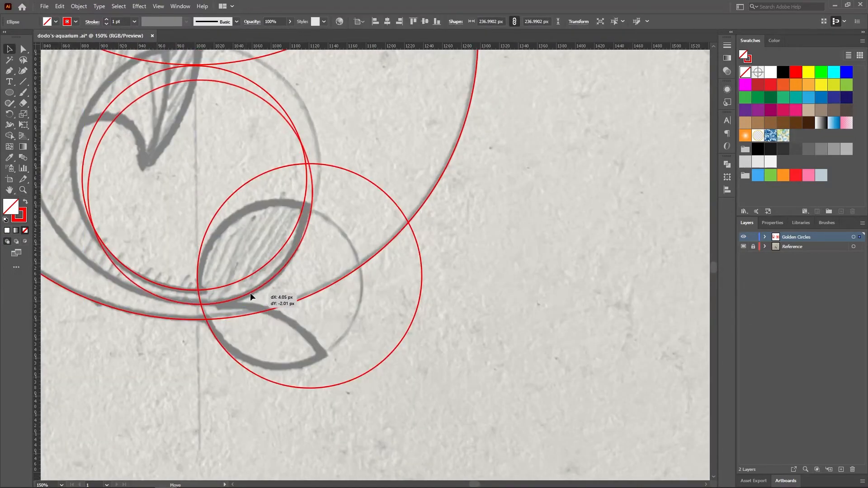
# Duplicate the upper fluke's circle directly below for the lower fluke's top edge, and align their contact point in outline view
pyautogui.moveTo(203, 193); pyautogui.dragTo(200, 417)
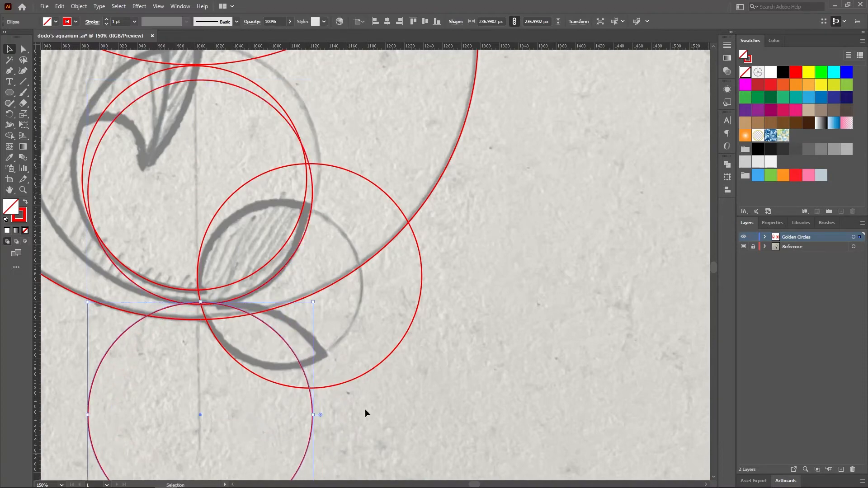
pyautogui.press('z')
pyautogui.click(281, 313)
pyautogui.click(317, 276)
pyautogui.click(344, 252)
pyautogui.hotkey('ctrl', 'y')
pyautogui.press('v')
pyautogui.moveTo(316, 235); pyautogui.dragTo(316, 240)
pyautogui.click(322, 179)
# Switch the artwork from outline back to preview view around the tail circles
pyautogui.press('z')
pyautogui.keyDown('alt'); pyautogui.click(377, 261); pyautogui.keyUp('alt')
pyautogui.keyDown('alt'); pyautogui.click(382, 261); pyautogui.keyUp('alt')
pyautogui.keyDown('alt'); pyautogui.click(386, 260); pyautogui.keyUp('alt')
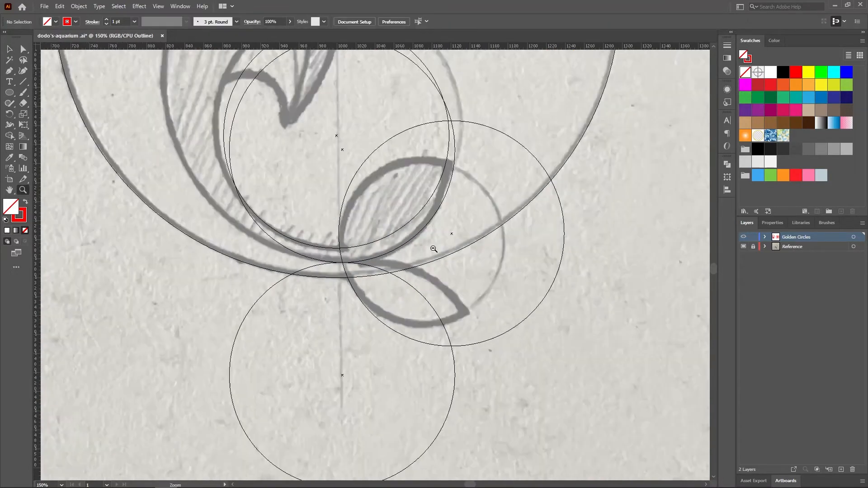
pyautogui.keyDown('alt'); pyautogui.click(417, 252); pyautogui.keyUp('alt')
pyautogui.hotkey('ctrl', 'y')
pyautogui.scroll(4, 386, 292)
pyautogui.keyDown('alt'); pyautogui.click(530, 272); pyautogui.keyUp('alt')
pyautogui.press('v')
pyautogui.moveTo(594, 342); pyautogui.dragTo(156, 356)
pyautogui.press('Delete')
# Copy the 357 px circle onto the dorsal fin and adjust it to follow the fin's upper edge
pyautogui.moveTo(616, 300); pyautogui.dragTo(161, 277)
pyautogui.press('z')
pyautogui.click(177, 208)
pyautogui.click(349, 283)
pyautogui.press('v')
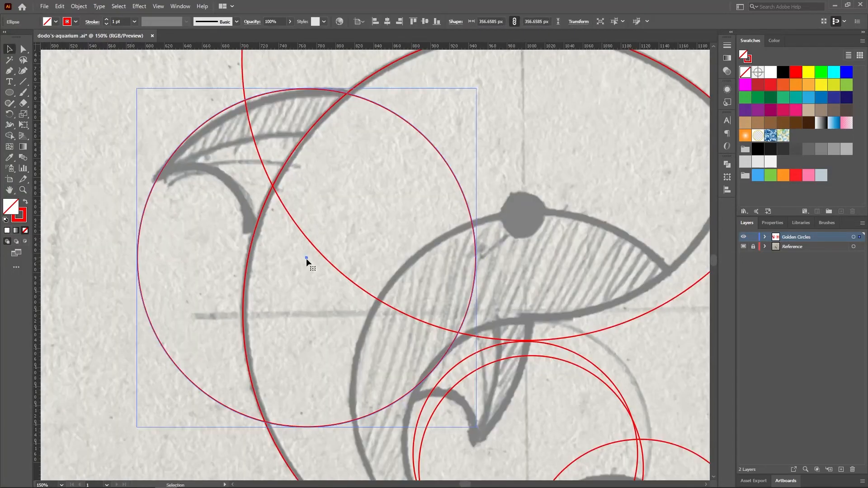
pyautogui.moveTo(305, 259); pyautogui.dragTo(305, 259)
# Copy the 237 px circle from the concentric set to the underside of the dorsal fin
pyautogui.press('z')
pyautogui.keyDown('alt'); pyautogui.click(308, 260); pyautogui.keyUp('alt')
pyautogui.keyDown('alt'); pyautogui.click(308, 260); pyautogui.keyUp('alt')
pyautogui.keyDown('alt'); pyautogui.click(309, 260); pyautogui.keyUp('alt')
pyautogui.press('v')
pyautogui.moveTo(571, 288); pyautogui.dragTo(81, 275)
# Fine-tune the small dorsal-fin circle so its top follows the fin's lower curve, and deselect it
pyautogui.press('z')
pyautogui.click(267, 239)
pyautogui.click(270, 240)
pyautogui.click(272, 240)
pyautogui.press('v')
pyautogui.moveTo(195, 354)
pyautogui.mouseDown()
pyautogui.moveTo(214, 346)
pyautogui.moveTo(200, 344)
pyautogui.mouseUp()
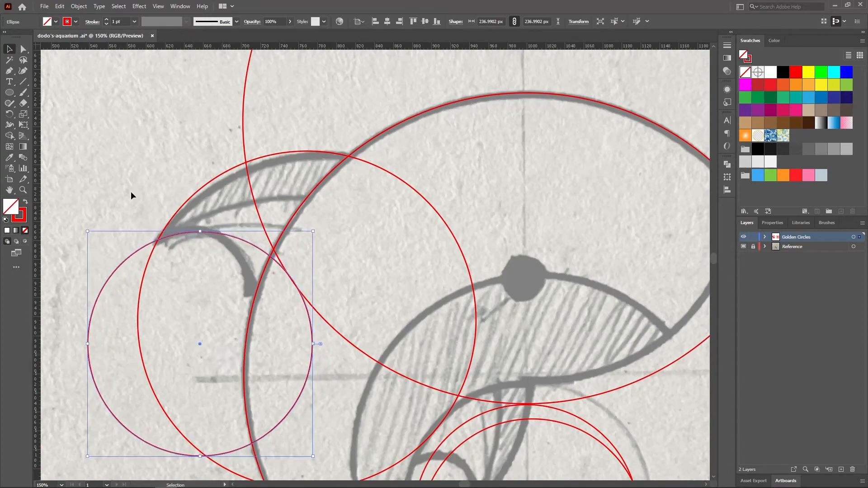
pyautogui.click(131, 194)
# Hide the Reference layer to examine the circles without the sketch, and show it again
pyautogui.press('z')
pyautogui.keyDown('alt'); pyautogui.click(421, 284); pyautogui.keyUp('alt')
pyautogui.moveTo(421, 283); pyautogui.dragTo(399, 267)
pyautogui.click(744, 247)
pyautogui.click(744, 247)
# Copy the 237 px circle over the inner side fin and adjust it so its right edge follows the fin's outer curve
pyautogui.keyDown('alt'); pyautogui.click(454, 318); pyautogui.keyUp('alt')
pyautogui.click(316, 272)
pyautogui.click(316, 272)
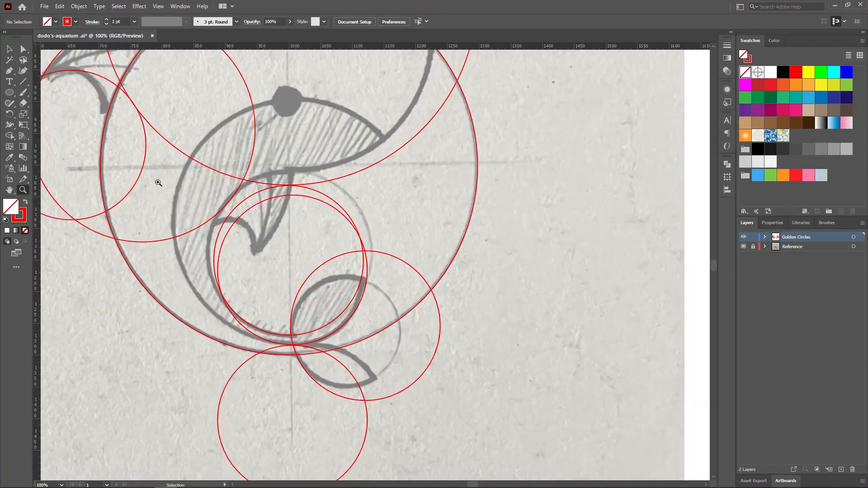
pyautogui.moveTo(622, 283); pyautogui.dragTo(297, 284)
pyautogui.press('v')
pyautogui.moveTo(654, 293); pyautogui.dragTo(159, 303)
pyautogui.click(307, 276)
pyautogui.click(306, 276)
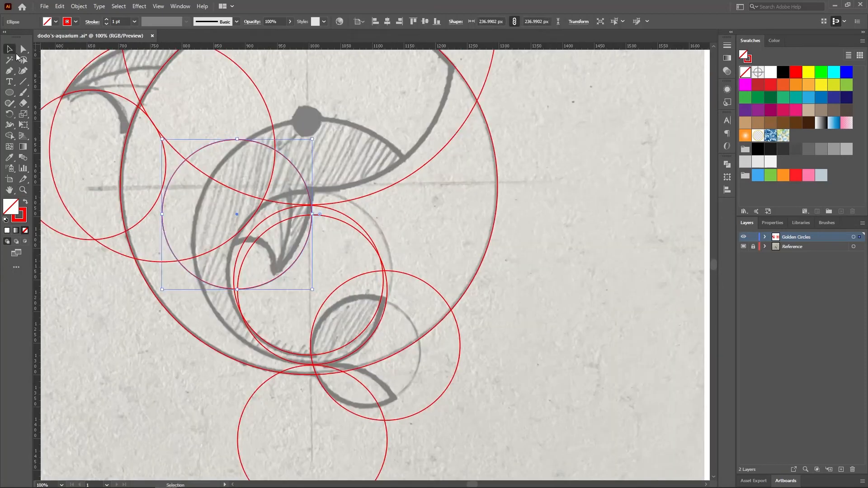
pyautogui.moveTo(310, 236); pyautogui.dragTo(306, 231)
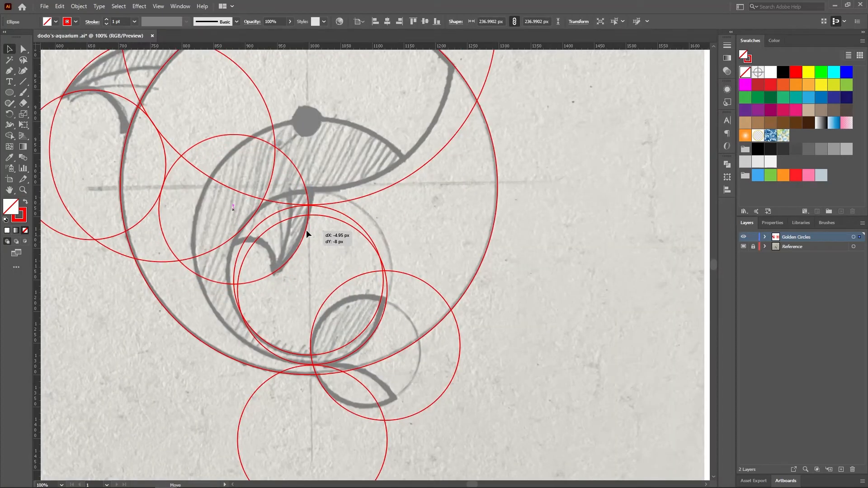
pyautogui.moveTo(306, 231); pyautogui.dragTo(306, 231)
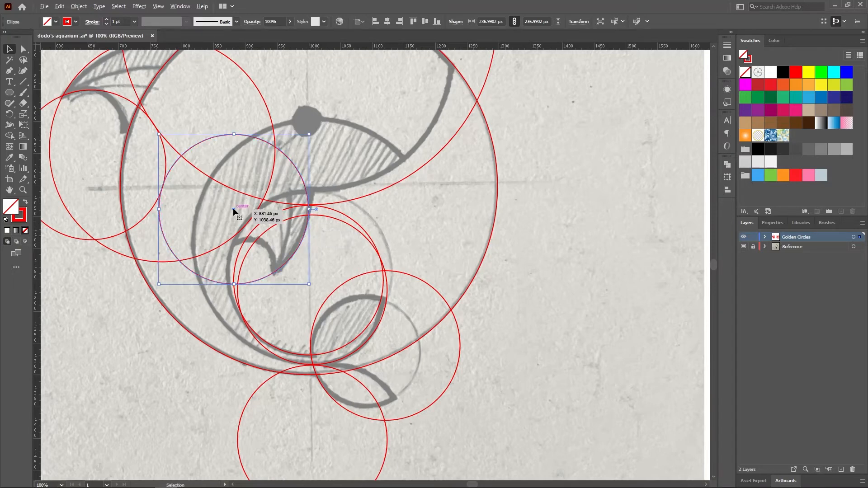
# Copy the 237 px circle twice onto the side fin so the copies follow its inner curve and middle line, meeting at the fin tip
pyautogui.moveTo(232, 208); pyautogui.dragTo(199, 280)
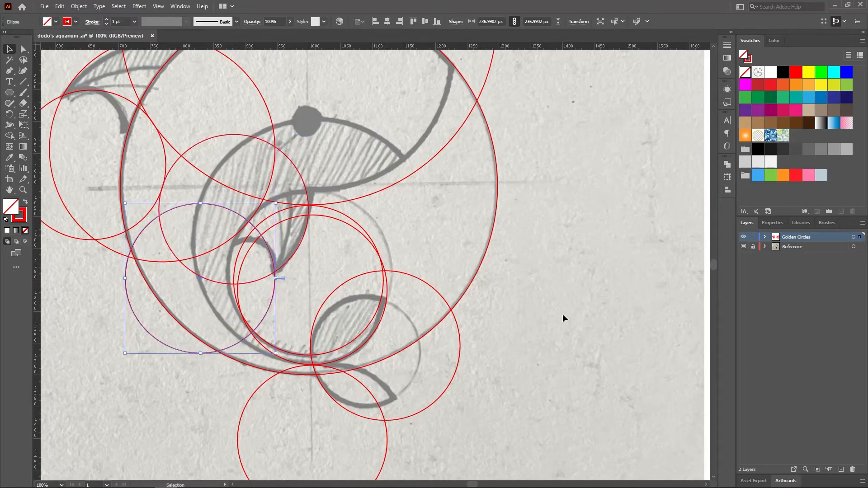
pyautogui.click(582, 316)
pyautogui.press('z')
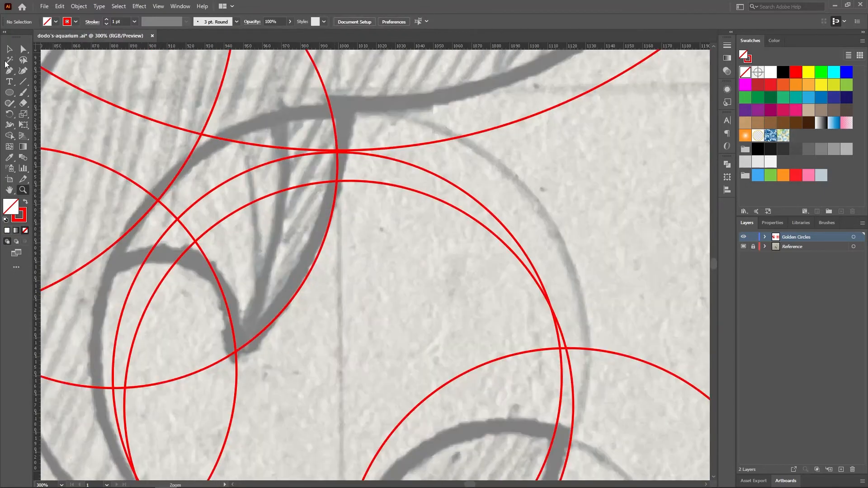
pyautogui.hotkey('ctrl', 'y')
pyautogui.moveTo(250, 388); pyautogui.dragTo(220, 369)
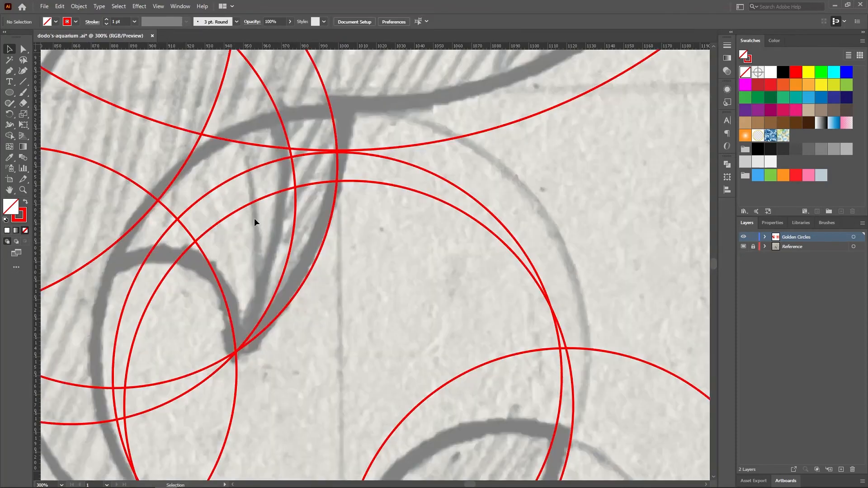
pyautogui.moveTo(301, 152); pyautogui.dragTo(277, 185)
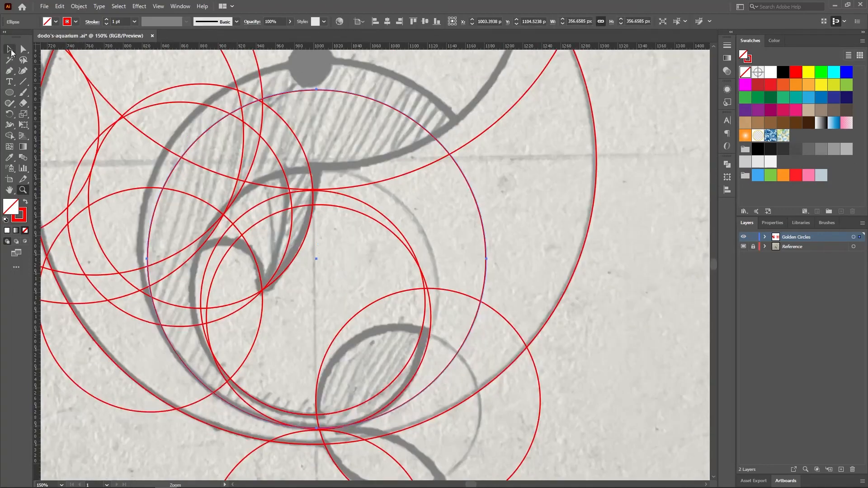
# Enlarge the 357 px body circle to match the sketch's belly outline, and place a small circle over the eye
pyautogui.click(318, 246)
pyautogui.moveTo(485, 75); pyautogui.dragTo(458, 102)
pyautogui.press('Delete')
pyautogui.click(23, 190)
pyautogui.keyDown('alt'); pyautogui.click(143, 256); pyautogui.keyUp('alt')
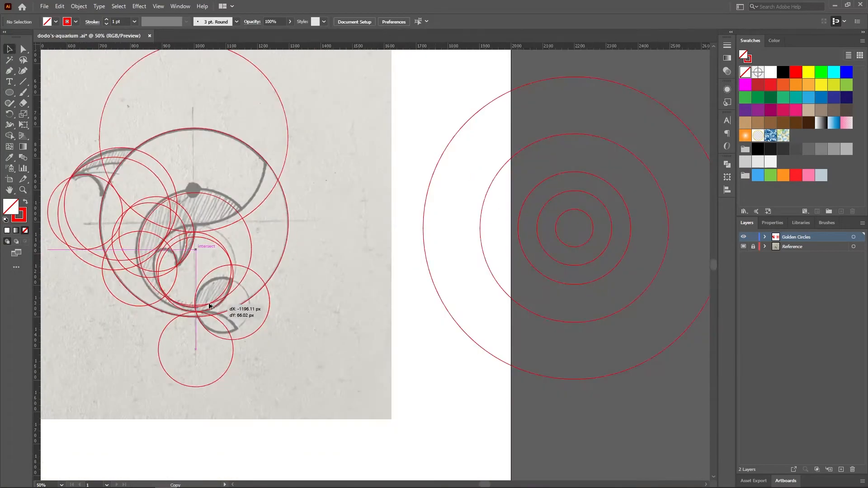
pyautogui.moveTo(229, 310); pyautogui.dragTo(292, 199)
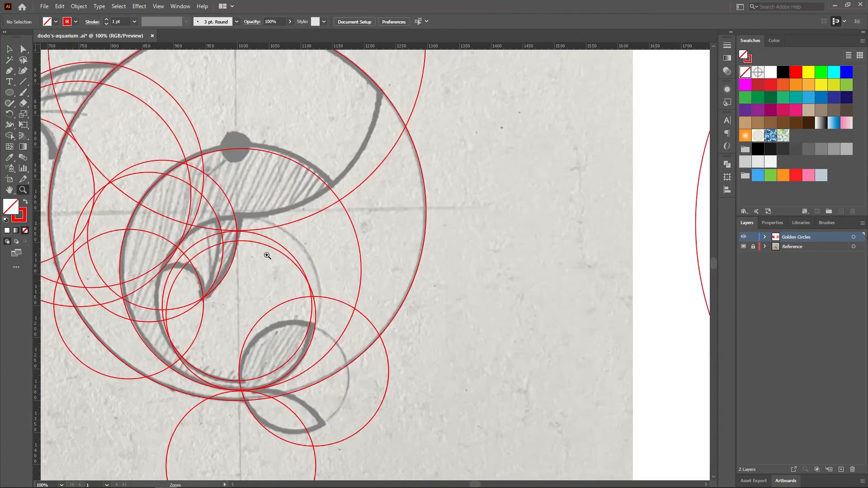
pyautogui.scroll(3, 271, 253)
pyautogui.moveTo(334, 238); pyautogui.dragTo(343, 248)
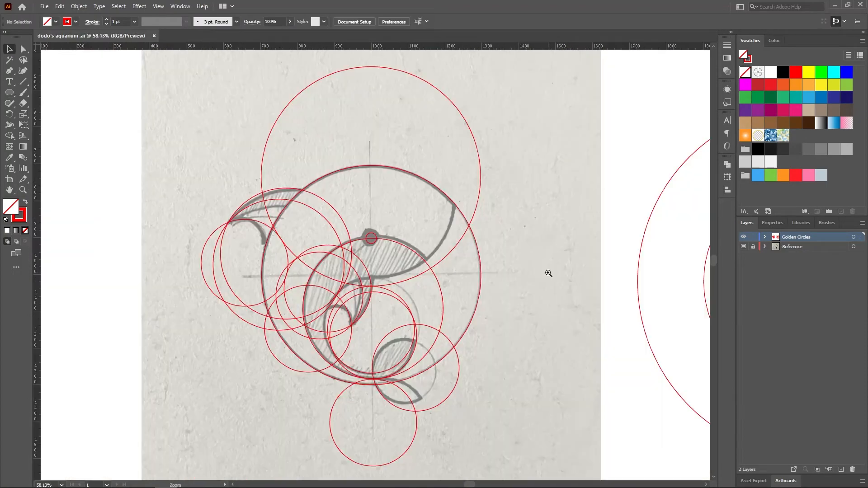
# Create a layer named Logo, move the circles fitted over the sketch onto it, and save the document
pyautogui.click(840, 470)
pyautogui.doubleClick(791, 237)
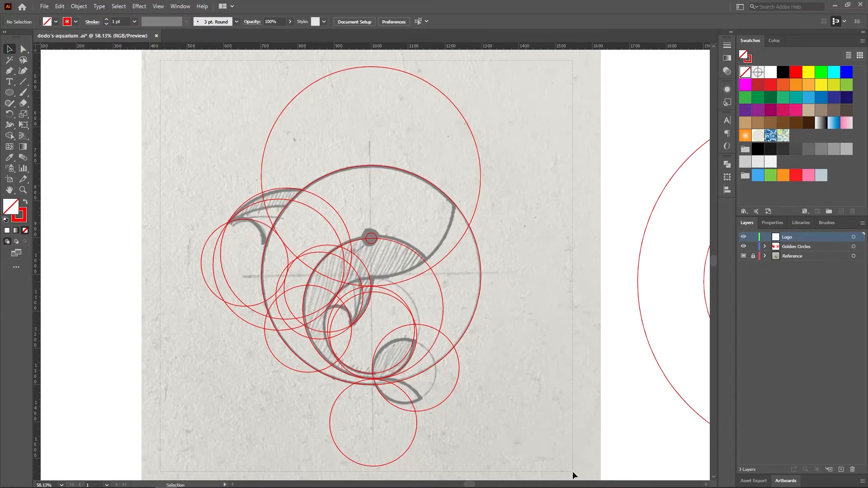
pyautogui.hotkey('ctrl', 'a')
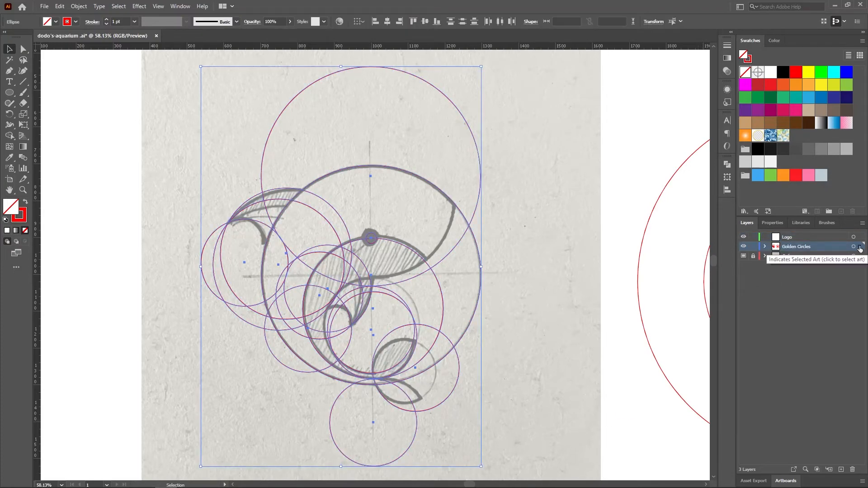
pyautogui.moveTo(859, 240); pyautogui.dragTo(860, 238)
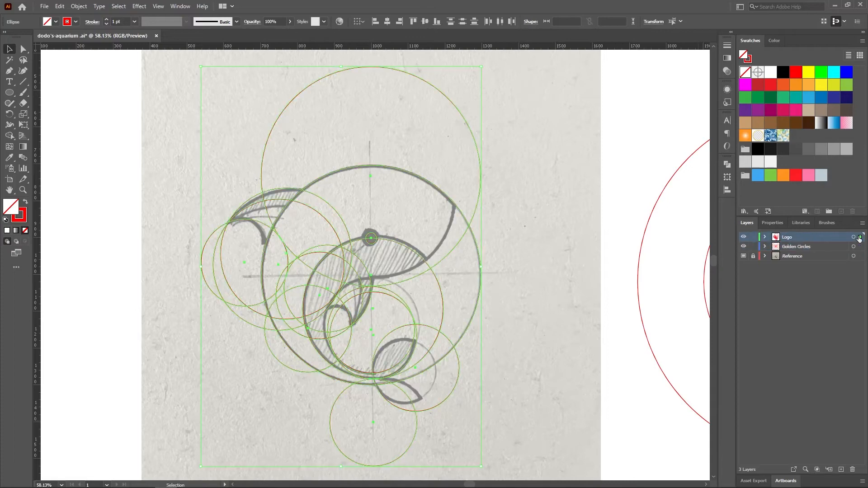
pyautogui.click(572, 264)
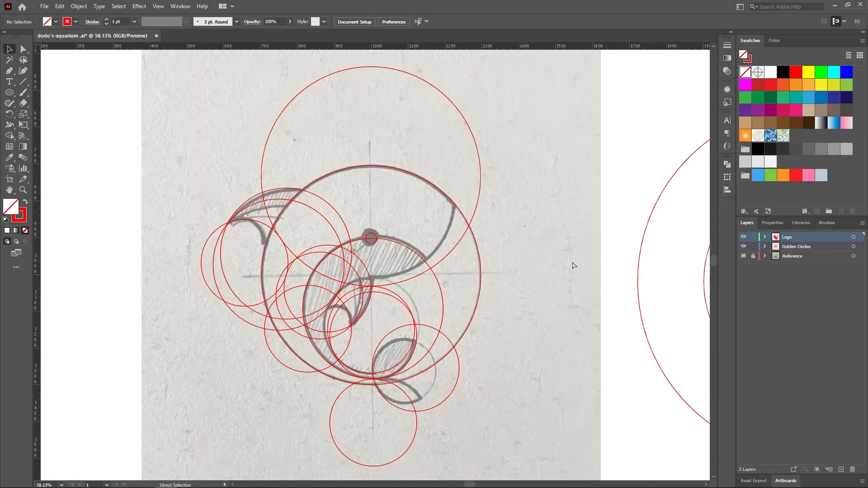
pyautogui.hotkey('ctrl', 's')
# Select all the fitted circles and build the eye as its own shape with the Shape Builder
pyautogui.moveTo(142, 66); pyautogui.dragTo(454, 306)
pyautogui.moveTo(537, 454); pyautogui.dragTo(546, 467)
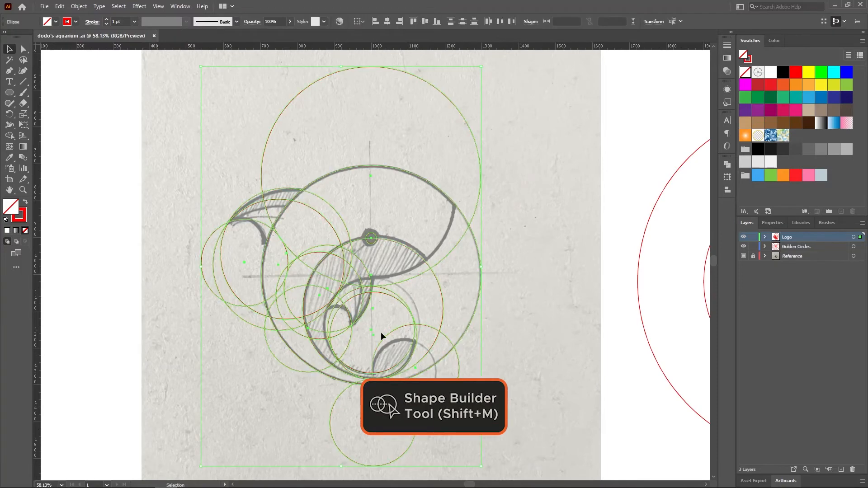
pyautogui.click(23, 189)
pyautogui.click(398, 314)
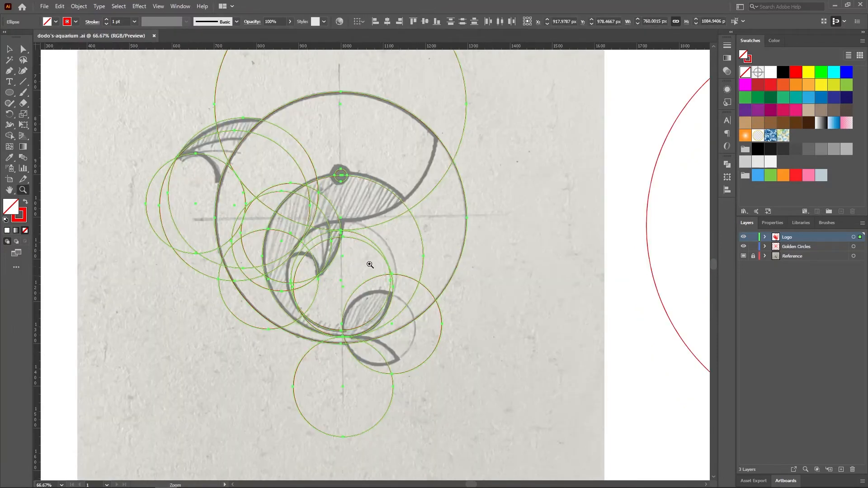
pyautogui.click(367, 262)
pyautogui.click(358, 257)
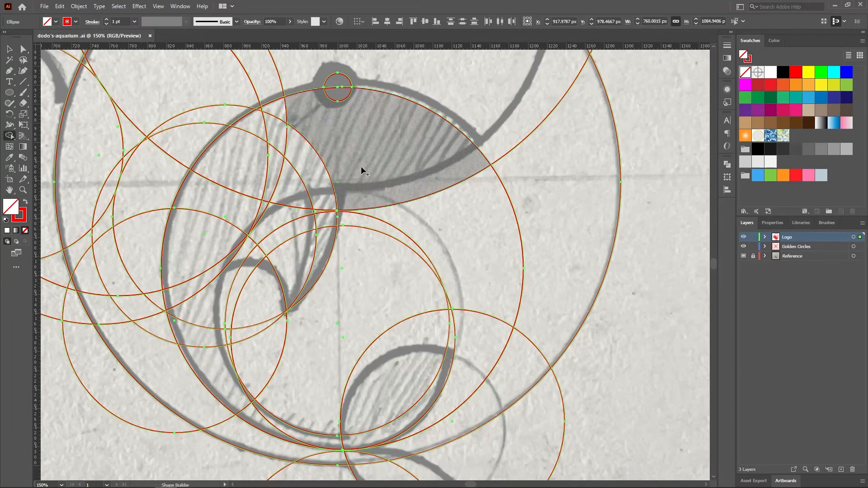
pyautogui.click(379, 170)
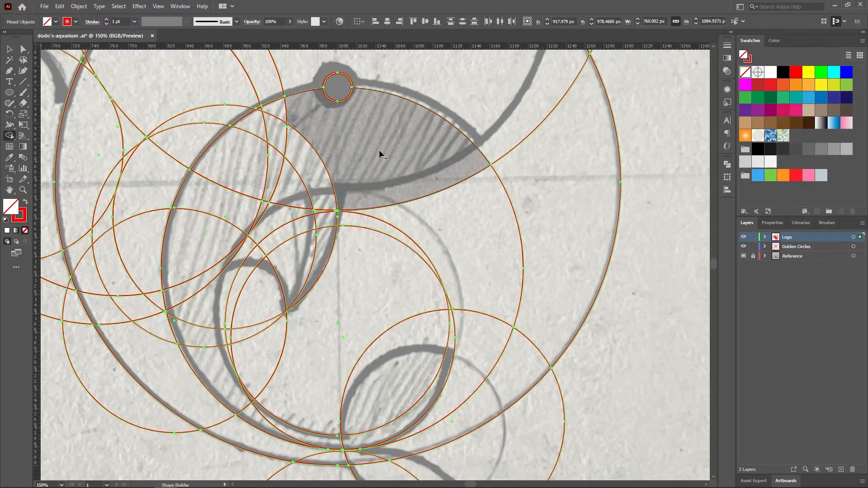
# Merge the hatched belly regions from the snout around the inner curve to the upper tail fluke into one shape
pyautogui.moveTo(327, 172)
pyautogui.mouseDown()
pyautogui.moveTo(291, 189)
pyautogui.moveTo(269, 182)
pyautogui.moveTo(284, 114)
pyautogui.moveTo(261, 128)
pyautogui.moveTo(245, 163)
pyautogui.mouseUp()
pyautogui.moveTo(250, 199)
pyautogui.mouseDown()
pyautogui.moveTo(262, 211)
pyautogui.moveTo(291, 210)
pyautogui.mouseUp()
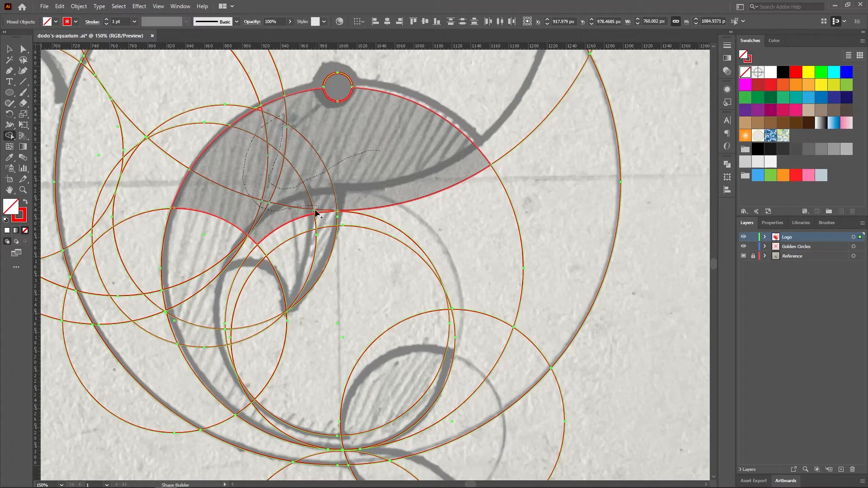
pyautogui.moveTo(236, 224)
pyautogui.mouseDown()
pyautogui.moveTo(211, 275)
pyautogui.moveTo(245, 248)
pyautogui.mouseUp()
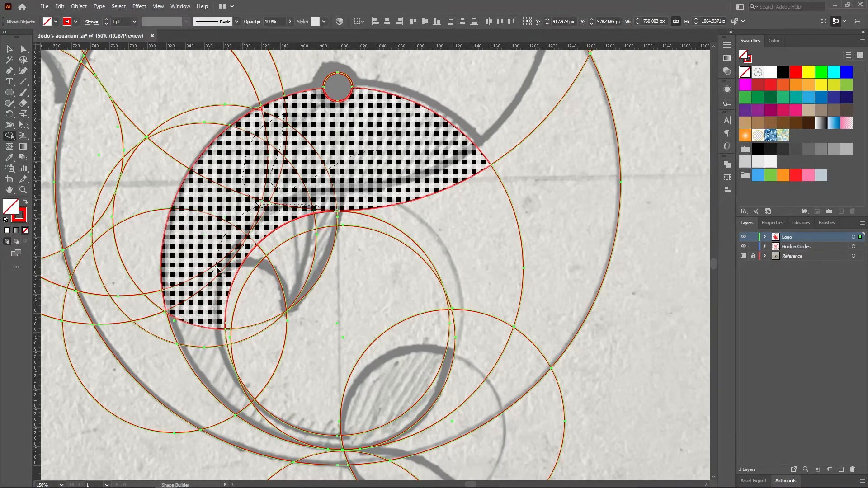
pyautogui.moveTo(206, 306)
pyautogui.mouseDown()
pyautogui.moveTo(218, 365)
pyautogui.moveTo(238, 403)
pyautogui.moveTo(267, 423)
pyautogui.mouseUp()
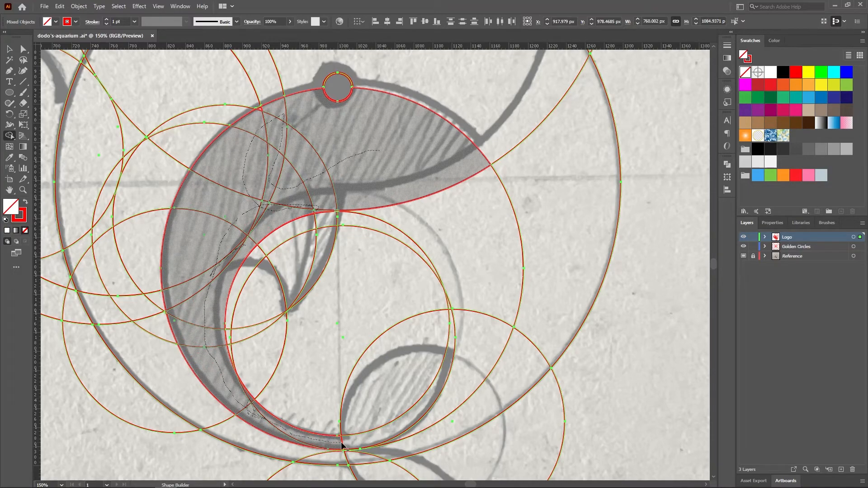
pyautogui.moveTo(344, 448); pyautogui.dragTo(381, 407)
# Build the side fin's inner and outer parts from their regions with the Shape Builder
pyautogui.scroll(-1, 385, 312)
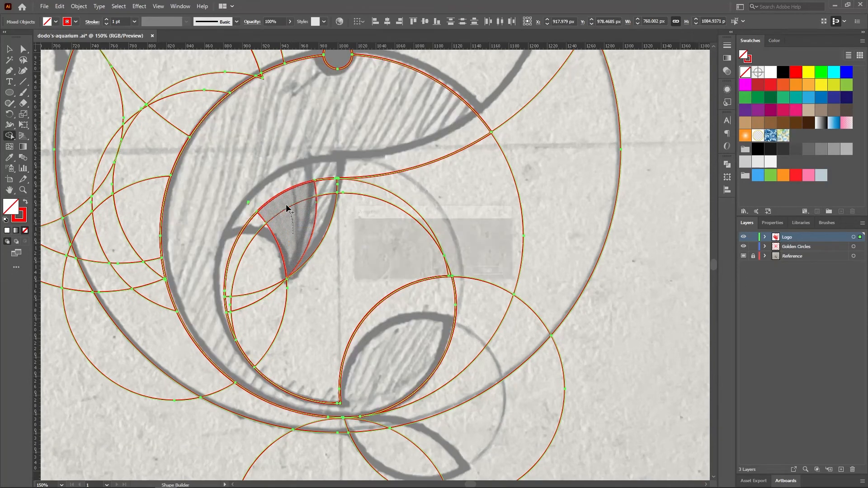
pyautogui.click(325, 193)
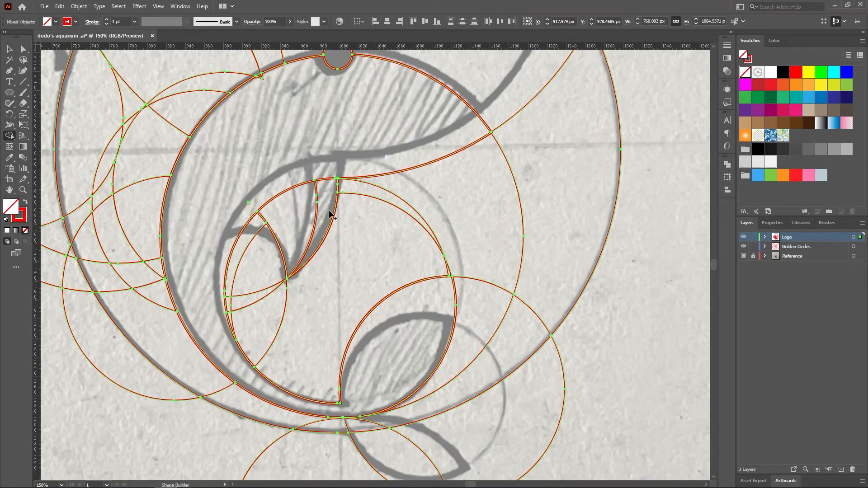
# Merge the lower tail fluke with the narrow band running along the underside of the outer body
pyautogui.scroll(-5, 432, 256)
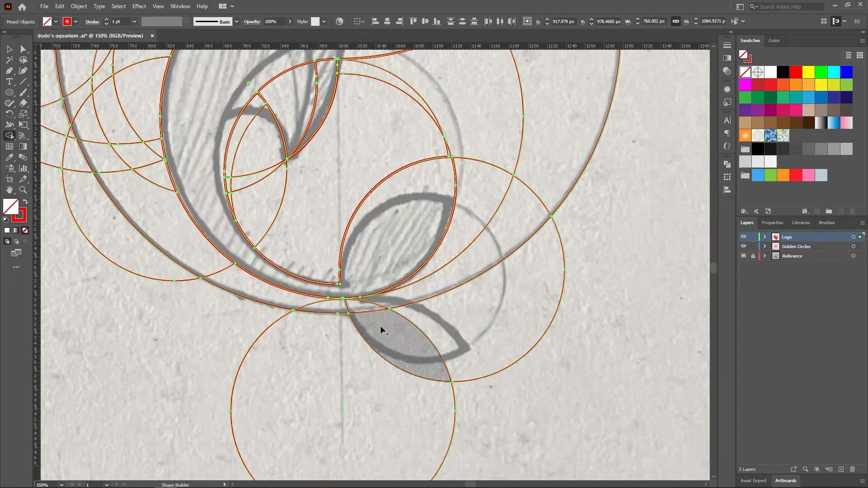
pyautogui.moveTo(381, 330)
pyautogui.mouseDown()
pyautogui.moveTo(358, 308)
pyautogui.moveTo(294, 302)
pyautogui.mouseUp()
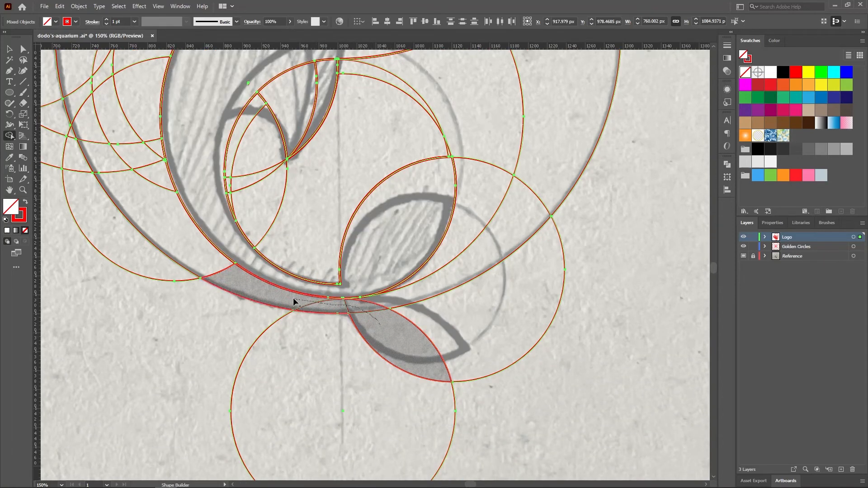
pyautogui.moveTo(244, 288); pyautogui.dragTo(213, 270)
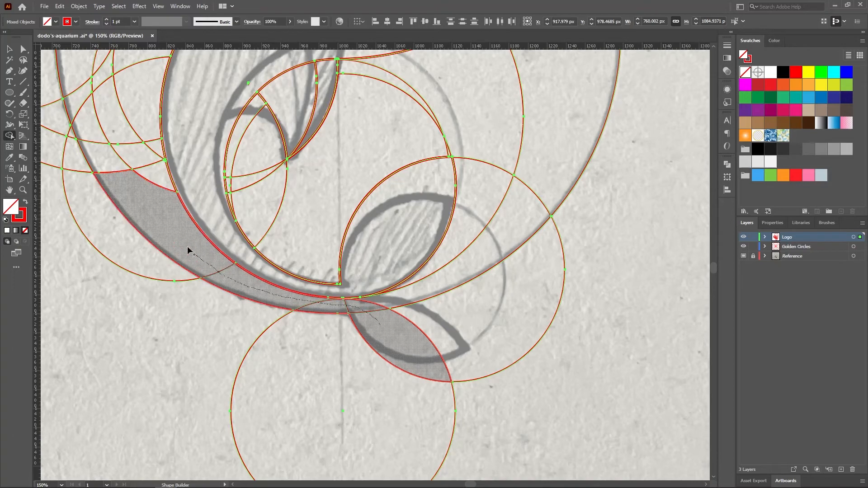
pyautogui.moveTo(168, 209)
pyautogui.mouseDown()
pyautogui.moveTo(159, 175)
pyautogui.moveTo(104, 155)
pyautogui.moveTo(151, 144)
pyautogui.moveTo(140, 168)
pyautogui.mouseUp()
# Merge the remaining outer body regions along the back up to the head with the tail band
pyautogui.scroll(10, 120, 201)
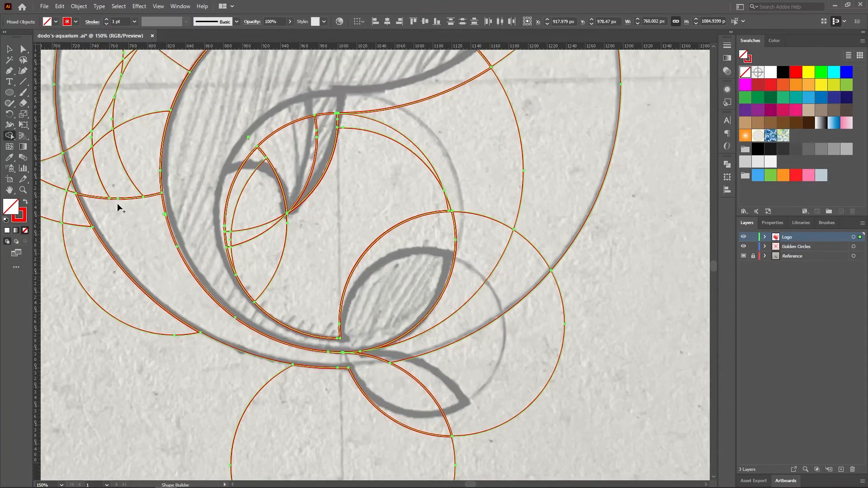
pyautogui.moveTo(199, 249); pyautogui.dragTo(255, 258)
pyautogui.keyDown('ctrl'); pyautogui.keyDown('alt'); pyautogui.click(311, 316); pyautogui.keyUp('alt'); pyautogui.keyUp('ctrl')
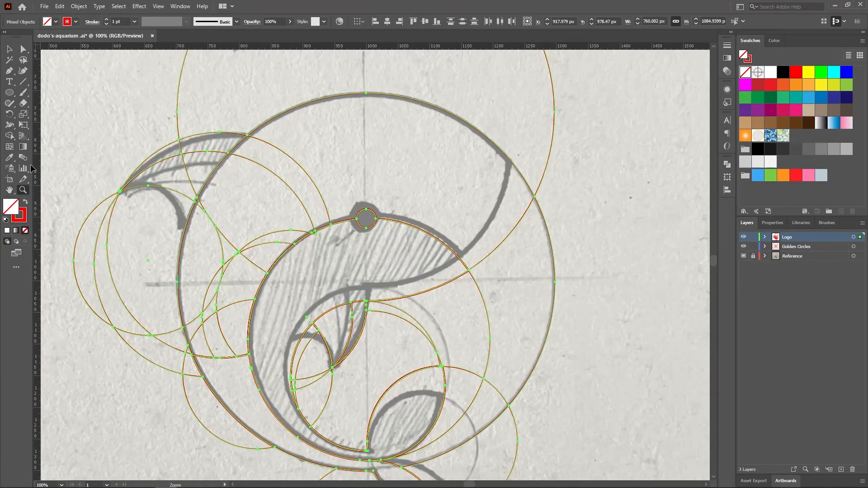
pyautogui.moveTo(222, 369)
pyautogui.mouseDown()
pyautogui.moveTo(204, 350)
pyautogui.moveTo(198, 313)
pyautogui.moveTo(231, 296)
pyautogui.moveTo(220, 360)
pyautogui.moveTo(225, 265)
pyautogui.moveTo(236, 248)
pyautogui.moveTo(239, 256)
pyautogui.moveTo(203, 202)
pyautogui.moveTo(319, 174)
pyautogui.mouseUp()
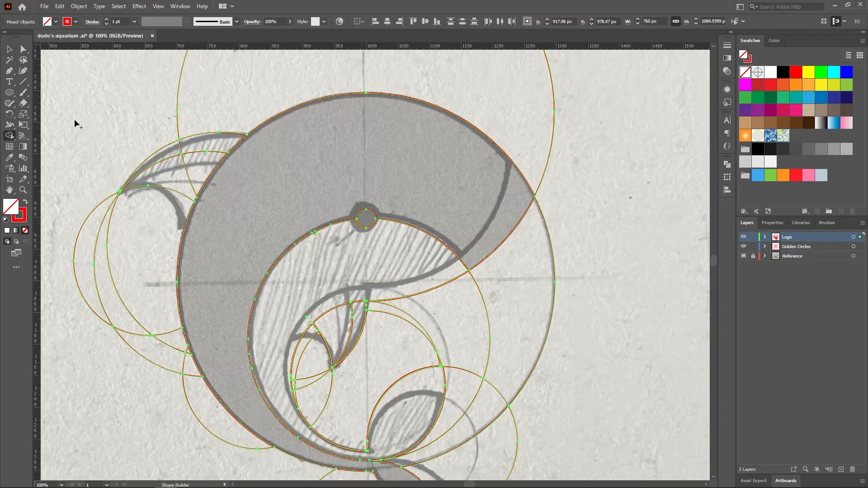
# Merge the tiny leftover sliver along the belly's upper edge near the eye into the belly shape
pyautogui.click(23, 190)
pyautogui.click(383, 246)
pyautogui.keyDown('ctrl'); pyautogui.click(349, 267); pyautogui.keyUp('ctrl')
pyautogui.keyDown('ctrl'); pyautogui.click(343, 262); pyautogui.keyUp('ctrl')
pyautogui.keyDown('ctrl'); pyautogui.click(338, 256); pyautogui.keyUp('ctrl')
pyautogui.moveTo(292, 231); pyautogui.dragTo(297, 246)
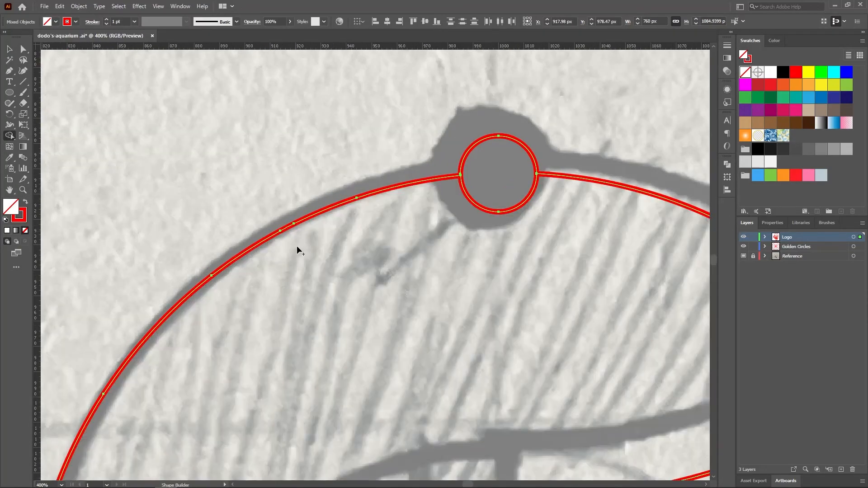
# Merge the split regions of the dorsal fin into an upper part and a lower part
pyautogui.keyDown('ctrl'); pyautogui.keyDown('alt'); pyautogui.click(562, 280); pyautogui.keyUp('alt'); pyautogui.keyUp('ctrl')
pyautogui.keyDown('ctrl'); pyautogui.keyDown('alt'); pyautogui.click(551, 284); pyautogui.keyUp('alt'); pyautogui.keyUp('ctrl')
pyautogui.scroll(-1, 269, 268)
pyautogui.keyDown('alt'); pyautogui.click(269, 267); pyautogui.keyUp('alt')
pyautogui.keyDown('alt'); pyautogui.click(277, 274); pyautogui.keyUp('alt')
pyautogui.click(264, 242)
pyautogui.click(258, 235)
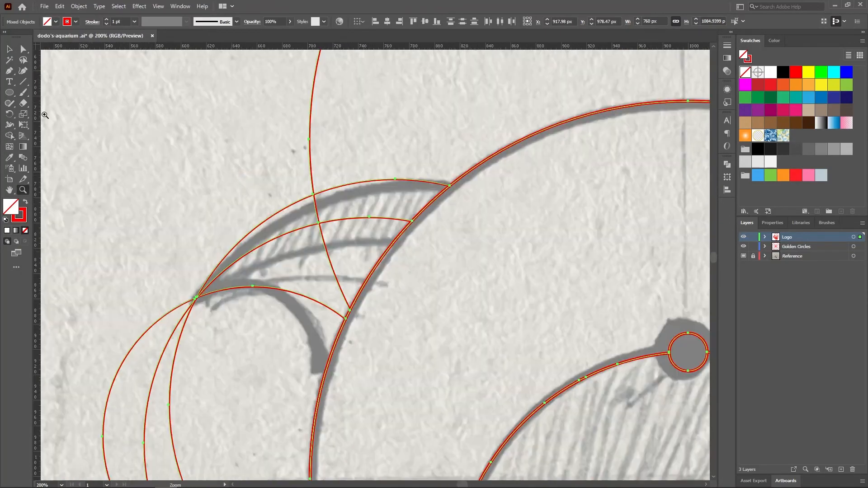
pyautogui.click(10, 135)
pyautogui.moveTo(385, 204); pyautogui.dragTo(295, 218)
pyautogui.moveTo(347, 254); pyautogui.dragTo(315, 265)
# Deselect the artwork and hide the Reference layer
pyautogui.click(23, 190)
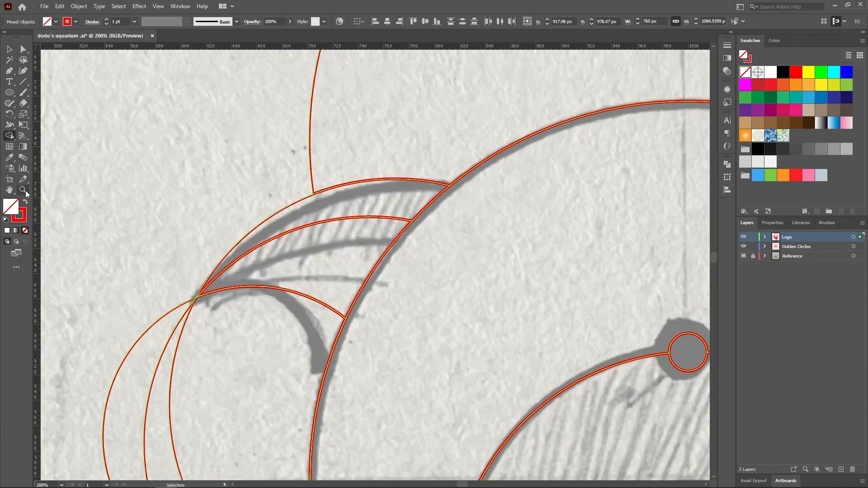
pyautogui.keyDown('alt'); pyautogui.click(536, 352); pyautogui.keyUp('alt')
pyautogui.keyDown('alt'); pyautogui.click(533, 348); pyautogui.keyUp('alt')
pyautogui.scroll(-2, 362, 311)
pyautogui.click(12, 50)
pyautogui.click(628, 239)
pyautogui.click(744, 256)
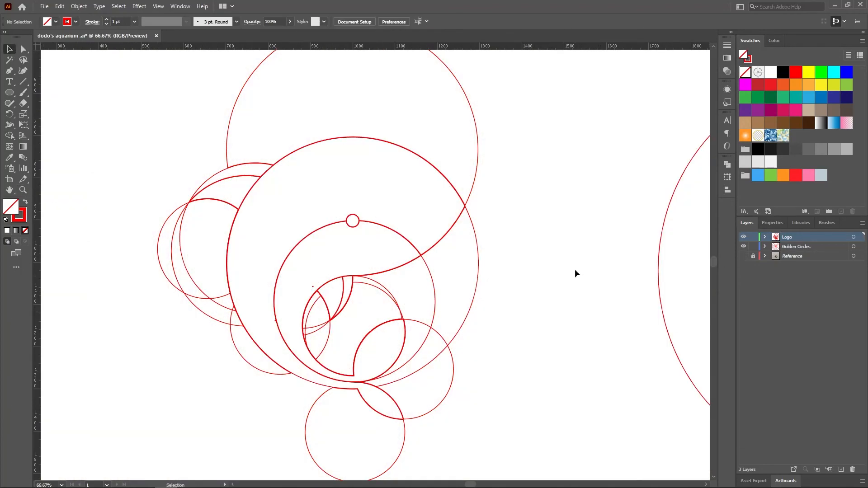
# Select all artwork on the Logo layer and merge the tiny leftover specks into the belly shape
pyautogui.keyDown('ctrl'); pyautogui.click(313, 293); pyautogui.keyUp('ctrl')
pyautogui.keyDown('ctrl'); pyautogui.click(312, 293); pyautogui.keyUp('ctrl')
pyautogui.keyDown('ctrl'); pyautogui.click(283, 181); pyautogui.keyUp('ctrl')
pyautogui.keyDown('ctrl'); pyautogui.click(275, 156); pyautogui.keyUp('ctrl')
pyautogui.click(853, 237)
pyautogui.click(8, 136)
pyautogui.moveTo(183, 320); pyautogui.dragTo(193, 303)
pyautogui.moveTo(368, 151); pyautogui.dragTo(331, 161)
# Merge the thin slivers where the tail flukes join the belly and outer body shapes
pyautogui.click(23, 189)
pyautogui.keyDown('alt'); pyautogui.click(384, 294); pyautogui.keyUp('alt')
pyautogui.keyDown('alt'); pyautogui.click(424, 314); pyautogui.keyUp('alt')
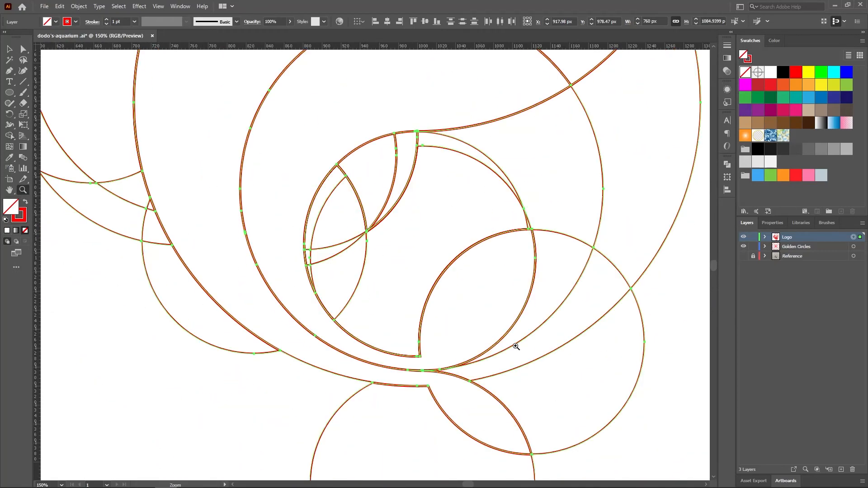
pyautogui.click(506, 347)
pyautogui.click(351, 323)
pyautogui.click(289, 235)
pyautogui.click(362, 263)
pyautogui.click(368, 262)
pyautogui.click(369, 262)
pyautogui.hotkey('shift', 'm')
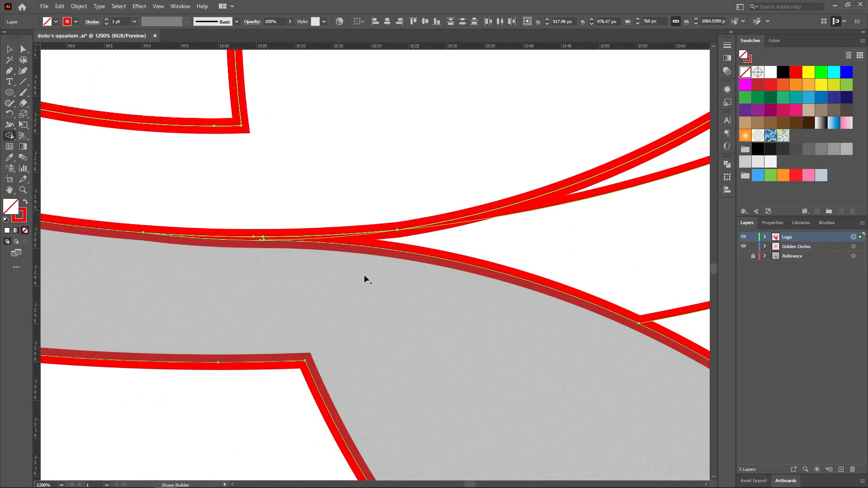
pyautogui.moveTo(384, 272); pyautogui.dragTo(247, 238)
pyautogui.moveTo(170, 191)
pyautogui.mouseDown()
pyautogui.moveTo(246, 239)
pyautogui.moveTo(316, 231)
pyautogui.mouseUp()
# Examine the side fin, dorsal fin and tail junctions up close for leftover slivers between the merged shapes
pyautogui.press('z')
pyautogui.keyDown('alt'); pyautogui.click(368, 243); pyautogui.keyUp('alt')
pyautogui.keyDown('alt'); pyautogui.click(405, 250); pyautogui.keyUp('alt')
pyautogui.keyDown('alt'); pyautogui.click(398, 194); pyautogui.keyUp('alt')
pyautogui.keyDown('alt'); pyautogui.click(384, 194); pyautogui.keyUp('alt')
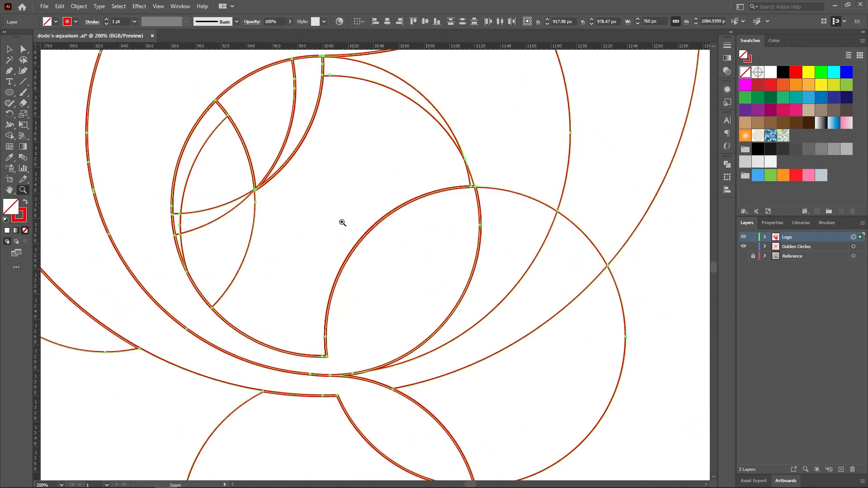
pyautogui.click(355, 104)
pyautogui.click(368, 226)
pyautogui.keyDown('alt'); pyautogui.click(442, 259); pyautogui.keyUp('alt')
pyautogui.keyDown('alt'); pyautogui.click(493, 209); pyautogui.keyUp('alt')
pyautogui.keyDown('alt'); pyautogui.click(479, 181); pyautogui.keyUp('alt')
pyautogui.click(354, 211)
pyautogui.keyDown('alt'); pyautogui.click(119, 119); pyautogui.keyUp('alt')
pyautogui.click(169, 306)
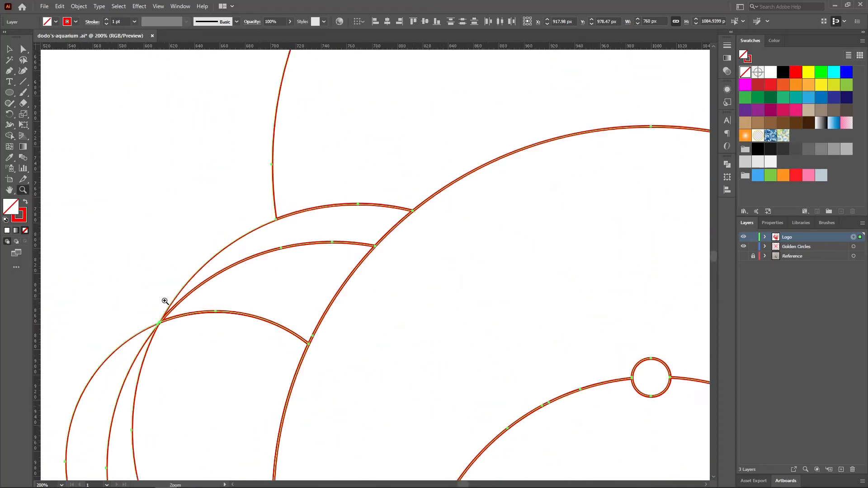
pyautogui.click(325, 347)
pyautogui.click(187, 258)
pyautogui.click(379, 239)
pyautogui.keyDown('alt'); pyautogui.click(410, 247); pyautogui.keyUp('alt')
pyautogui.keyDown('alt'); pyautogui.click(452, 271); pyautogui.keyUp('alt')
pyautogui.keyDown('alt'); pyautogui.click(506, 316); pyautogui.keyUp('alt')
pyautogui.keyDown('alt'); pyautogui.click(492, 351); pyautogui.keyUp('alt')
pyautogui.click(456, 434)
pyautogui.click(488, 448)
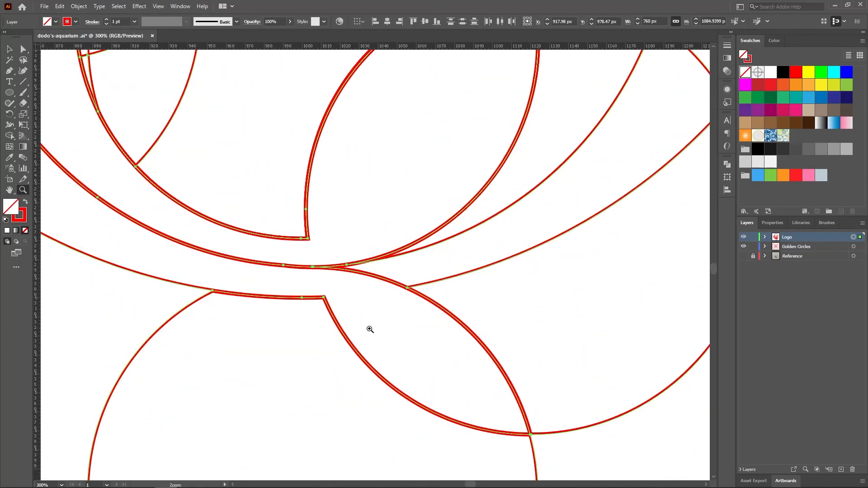
pyautogui.keyDown('alt'); pyautogui.click(380, 226); pyautogui.keyUp('alt')
pyautogui.keyDown('alt'); pyautogui.click(374, 212); pyautogui.keyUp('alt')
pyautogui.moveTo(497, 279); pyautogui.dragTo(476, 270)
pyautogui.press('h')
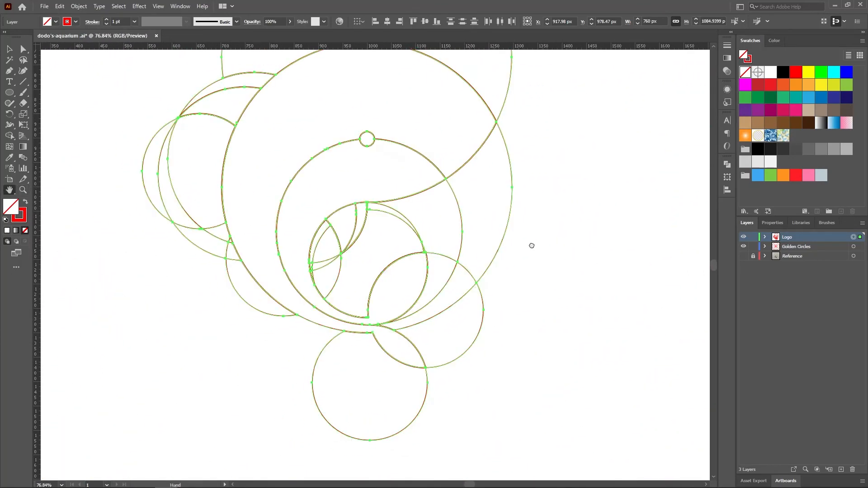
# Deselect the Logo layer artwork and save the document
pyautogui.moveTo(530, 246); pyautogui.dragTo(481, 304)
pyautogui.press('v')
pyautogui.click(267, 155)
pyautogui.hotkey('ctrl', 's')
# Delete the leftover pieces of the two large circles above and in front of the dolphin's head
pyautogui.scroll(2, 559, 272)
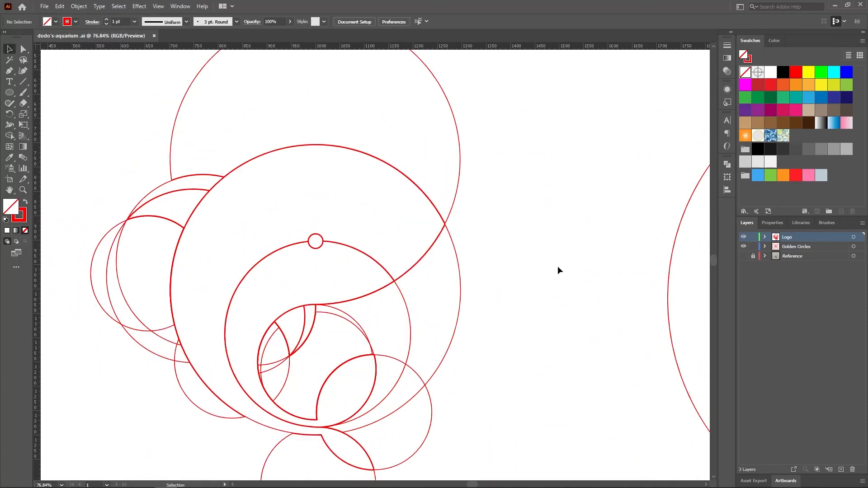
pyautogui.click(460, 164)
pyautogui.press('Delete')
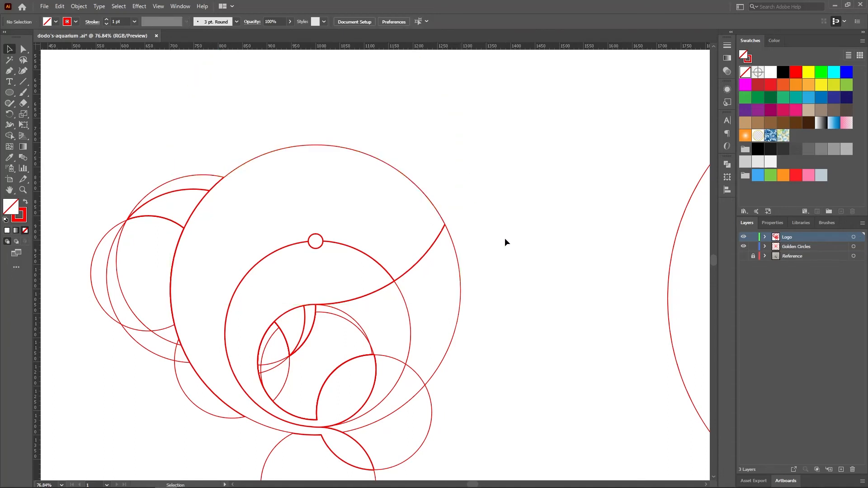
pyautogui.scroll(-2, 505, 238)
pyautogui.click(460, 240)
pyautogui.press('Delete')
# Delete the leftover circle pieces below the jaw and inside the curve between the belly and tail
pyautogui.scroll(-2, 414, 239)
pyautogui.click(411, 246)
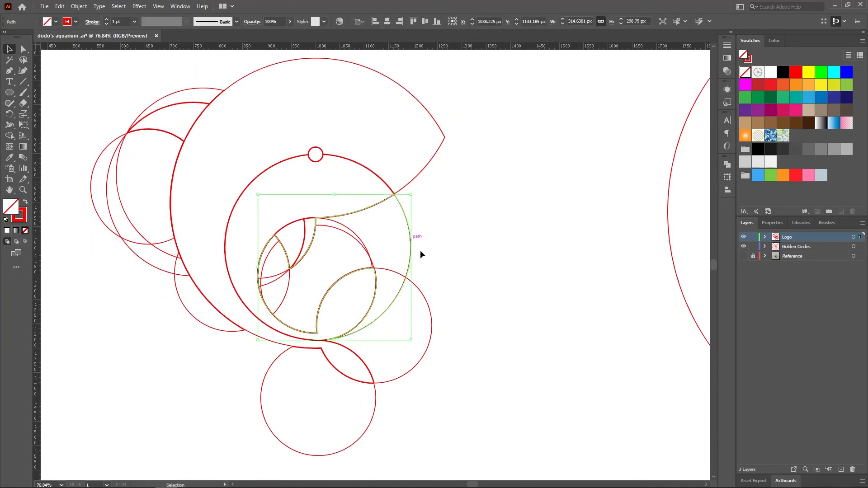
pyautogui.click(383, 249)
pyautogui.click(356, 234)
pyautogui.press('Delete')
pyautogui.doubleClick(340, 230)
pyautogui.press('Delete')
# Delete the leftover circle pieces around the side fin, inside the belly curve
pyautogui.doubleClick(300, 293)
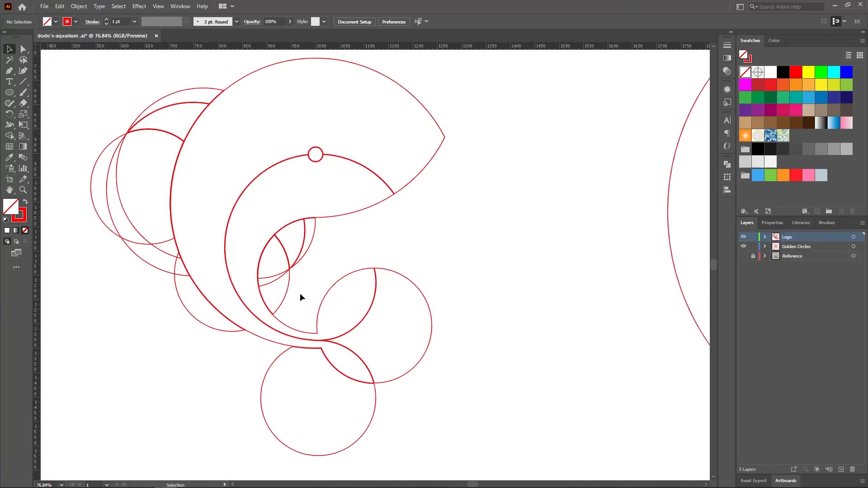
pyautogui.click(286, 292)
pyautogui.press('Delete')
pyautogui.click(274, 279)
pyautogui.press('Delete')
# Delete the leftover circle pieces beside and below the tail flukes
pyautogui.scroll(-2, 417, 316)
pyautogui.click(416, 316)
pyautogui.press('Delete')
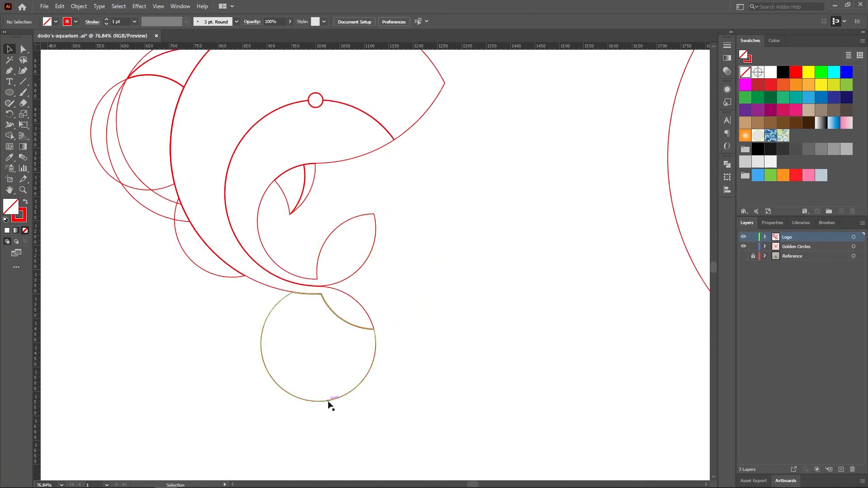
pyautogui.click(327, 403)
pyautogui.press('Delete')
# Delete the remaining circle pieces behind the back and under the dorsal fin, leaving only the dolphin outline
pyautogui.click(219, 281)
pyautogui.moveTo(114, 191); pyautogui.dragTo(156, 322)
pyautogui.press('Delete')
pyautogui.scroll(3, 157, 322)
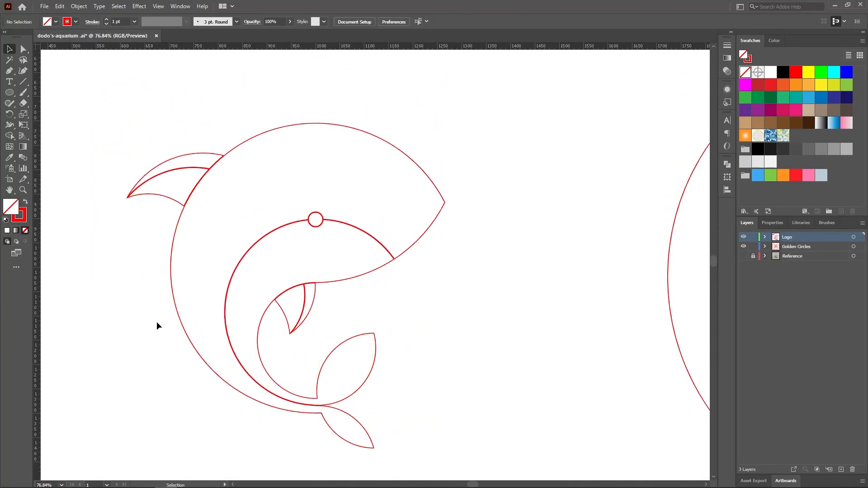
pyautogui.keyDown('ctrl'); pyautogui.keyDown('alt'); pyautogui.click(358, 296); pyautogui.keyUp('alt'); pyautogui.keyUp('ctrl')
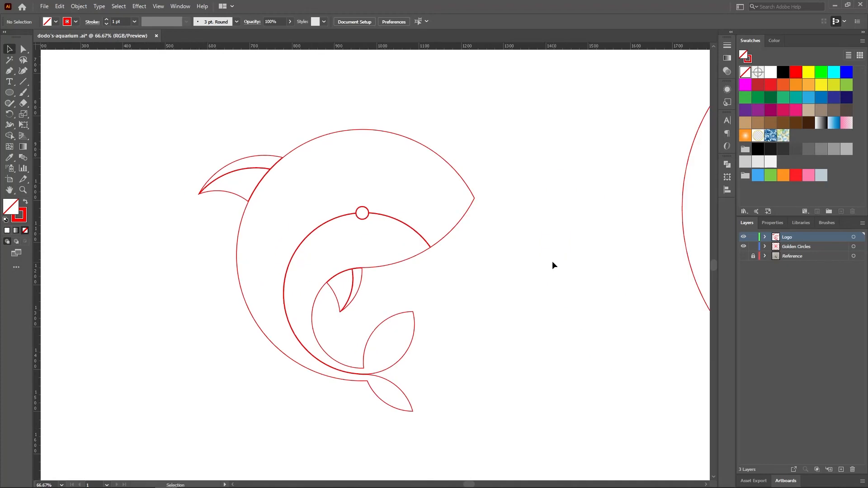
# Fill the outer body shape and the lower dorsal fin piece with orange (R=247 G=147 B=30)
pyautogui.click(375, 131)
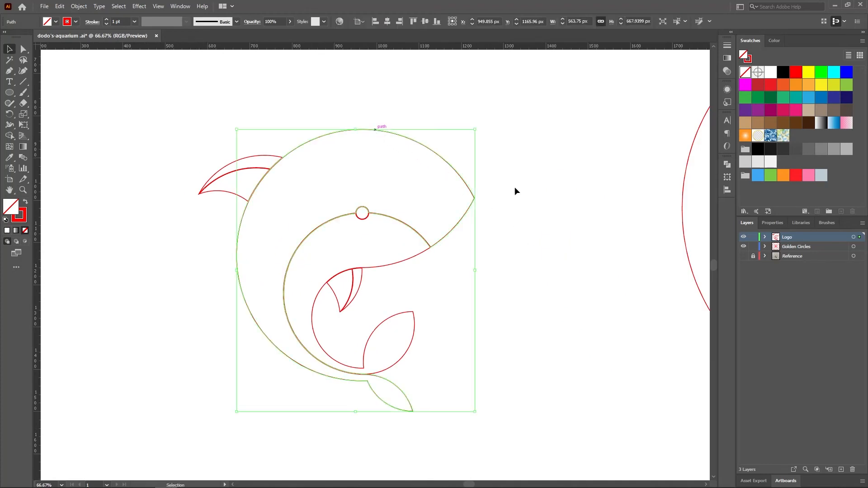
pyautogui.click(796, 86)
pyautogui.click(597, 224)
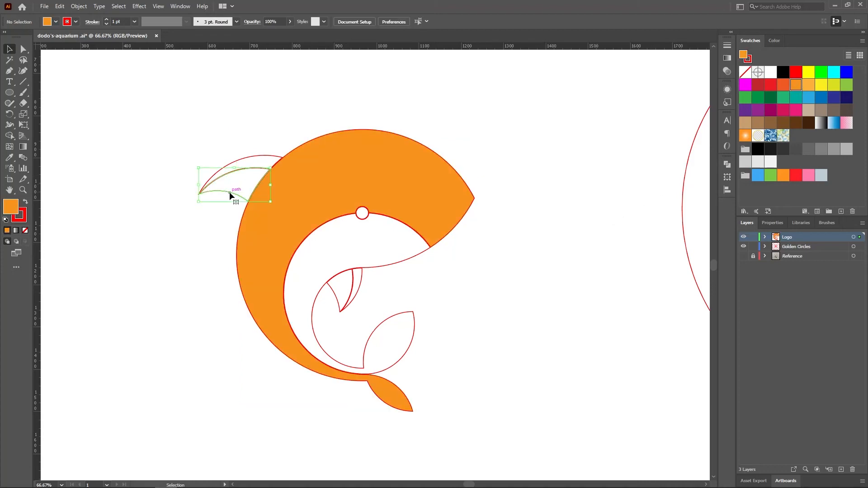
pyautogui.click(795, 86)
pyautogui.click(552, 277)
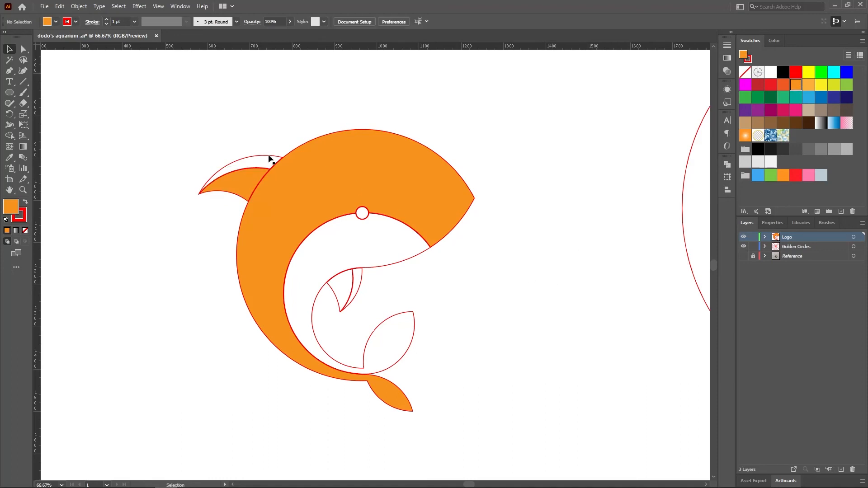
# Fill the upper dorsal fin strip, belly with upper tail fluke, and inner side fin piece with the darker red-orange swatch
pyautogui.click(268, 158)
pyautogui.click(784, 88)
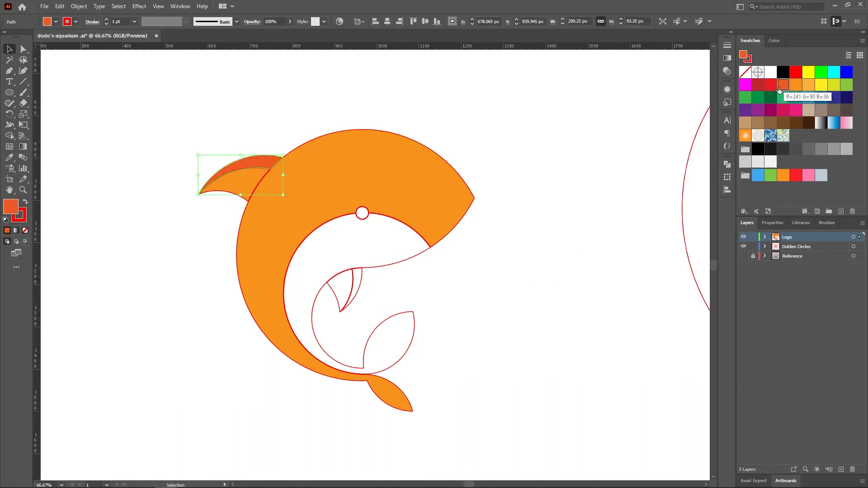
pyautogui.click(527, 284)
pyautogui.click(383, 268)
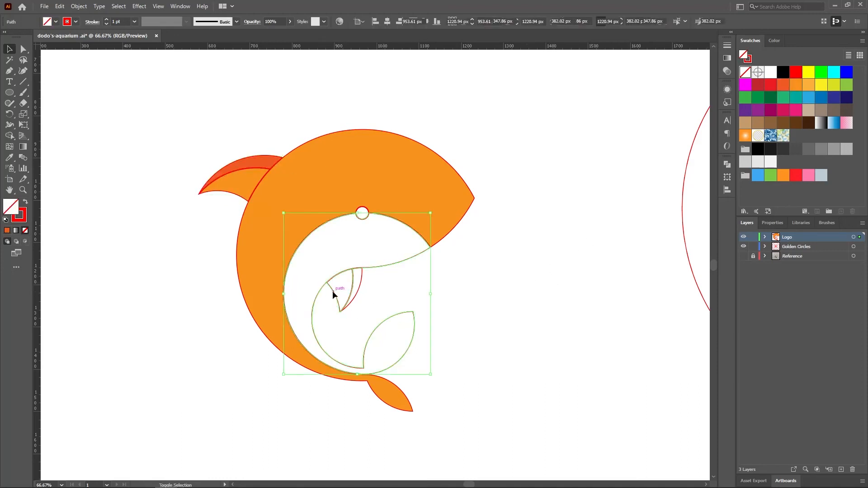
pyautogui.click(783, 88)
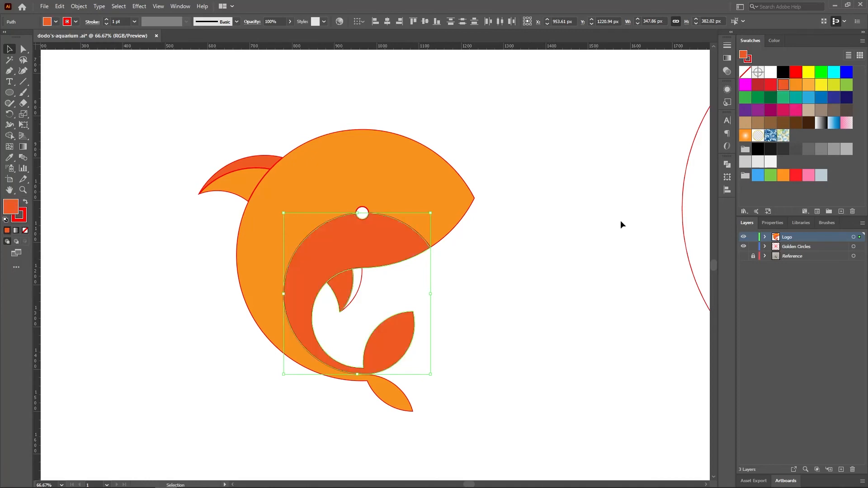
pyautogui.click(620, 220)
# Fill the side fin's outer sliver with orange (R=247 G=147 B=30) and the eye circle with near-black
pyautogui.click(359, 273)
pyautogui.click(797, 85)
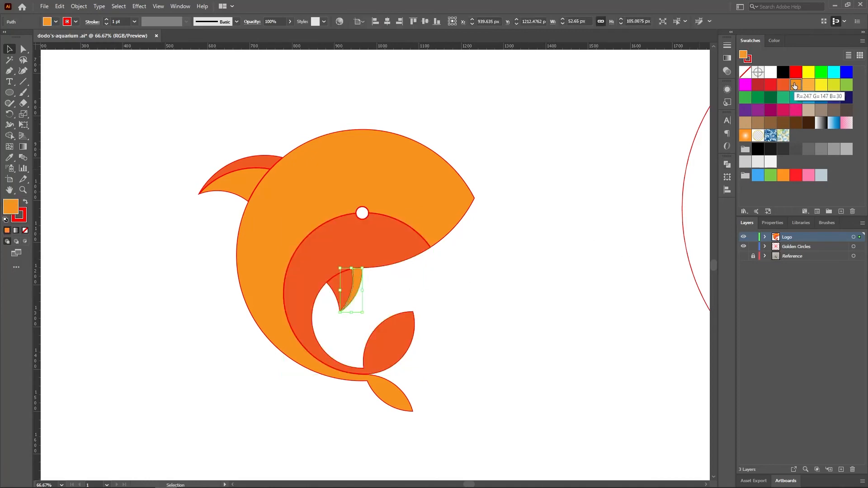
pyautogui.click(502, 294)
pyautogui.moveTo(363, 211); pyautogui.dragTo(363, 211)
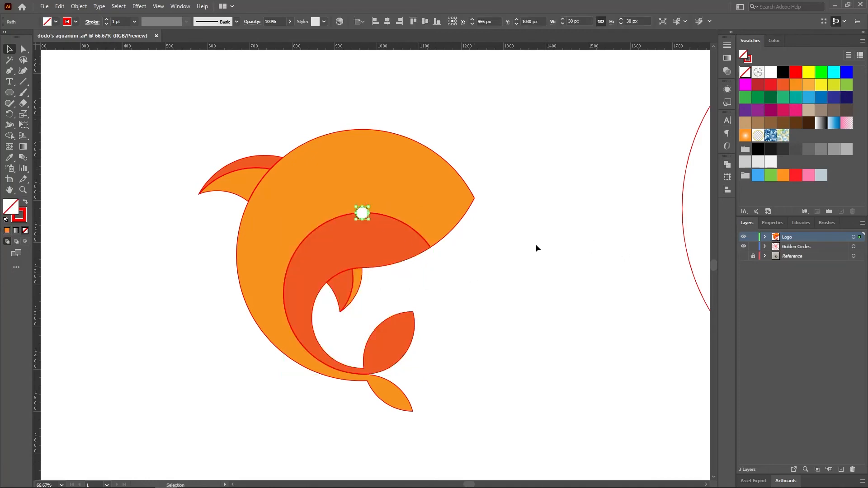
pyautogui.click(771, 149)
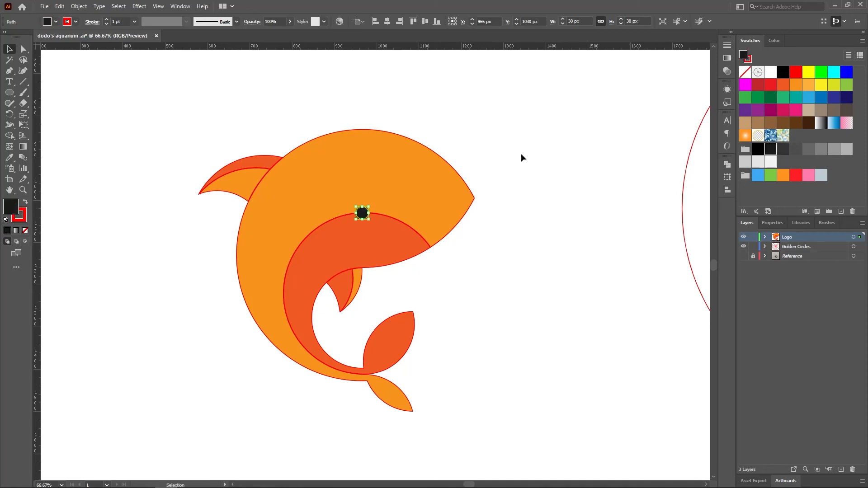
pyautogui.click(521, 154)
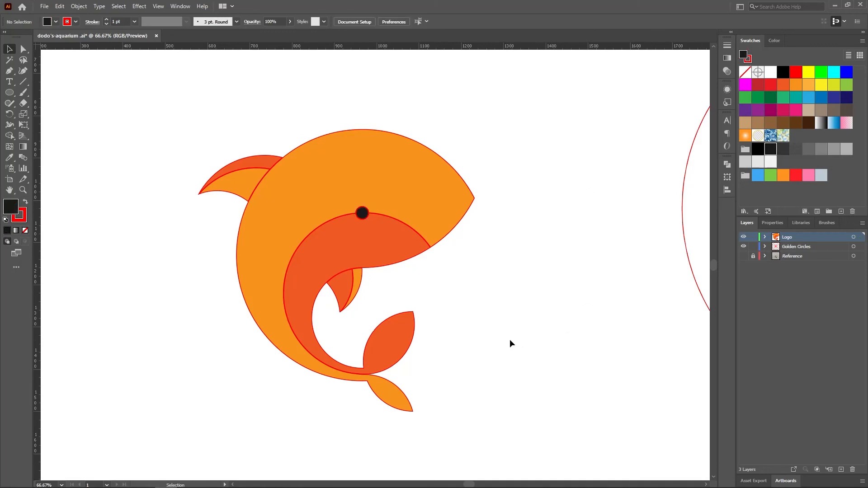
# Select the whole dolphin and remove its red stroke
pyautogui.moveTo(161, 94); pyautogui.dragTo(555, 456)
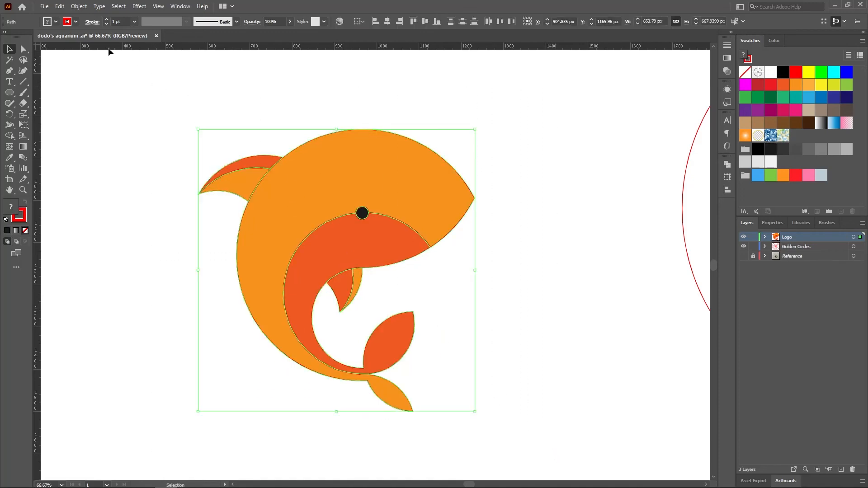
pyautogui.click(76, 22)
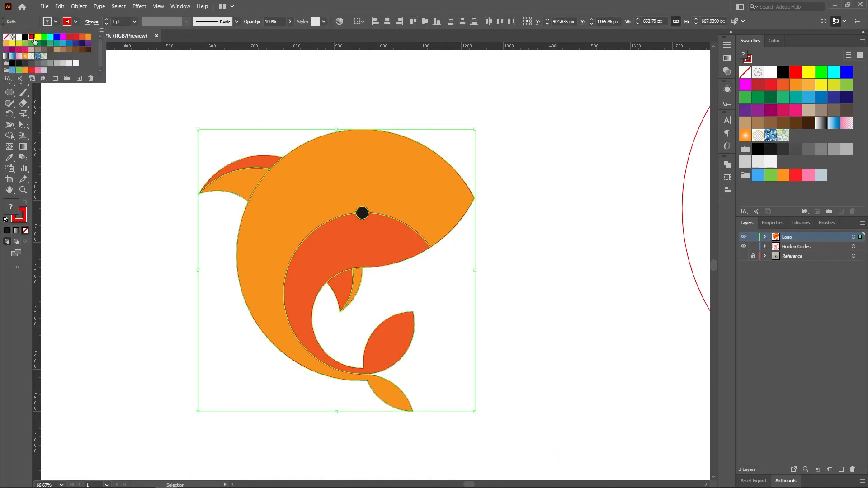
pyautogui.click(7, 39)
pyautogui.click(115, 141)
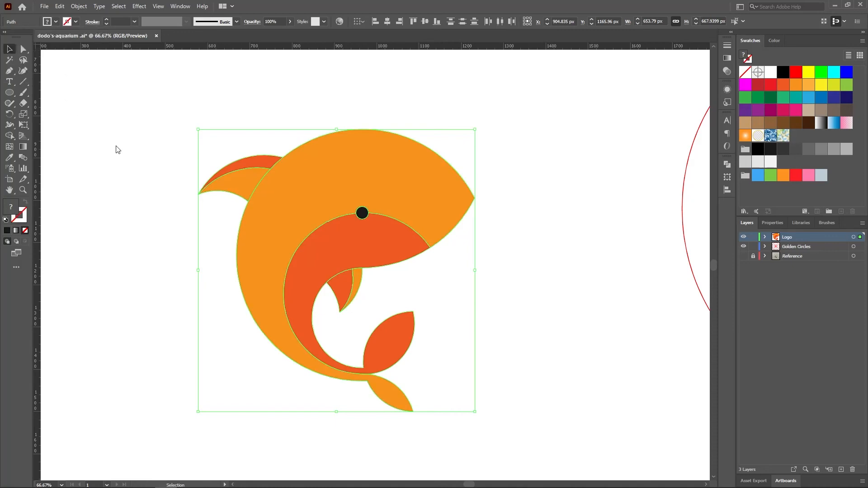
pyautogui.click(116, 140)
# Hide the Golden Circles layer and move the dolphin slightly up towards the middle of the artboard
pyautogui.hotkey('ctrl', '0')
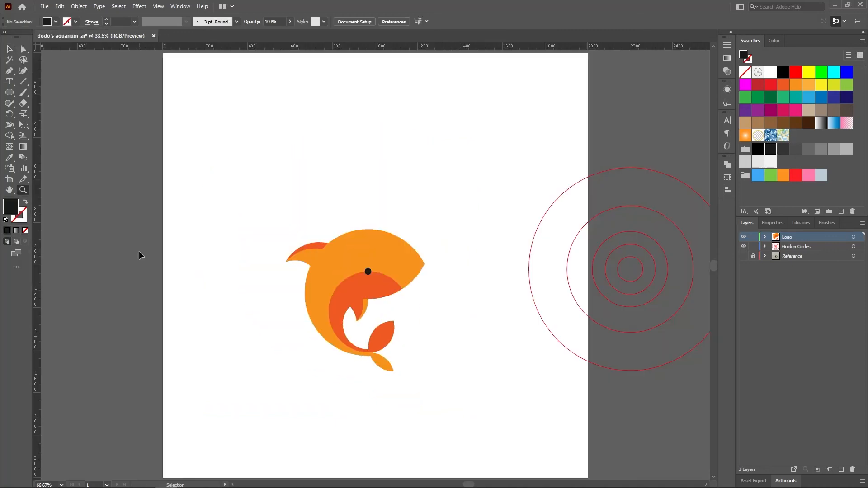
pyautogui.press('z')
pyautogui.click(13, 52)
pyautogui.moveTo(546, 165); pyautogui.dragTo(678, 417)
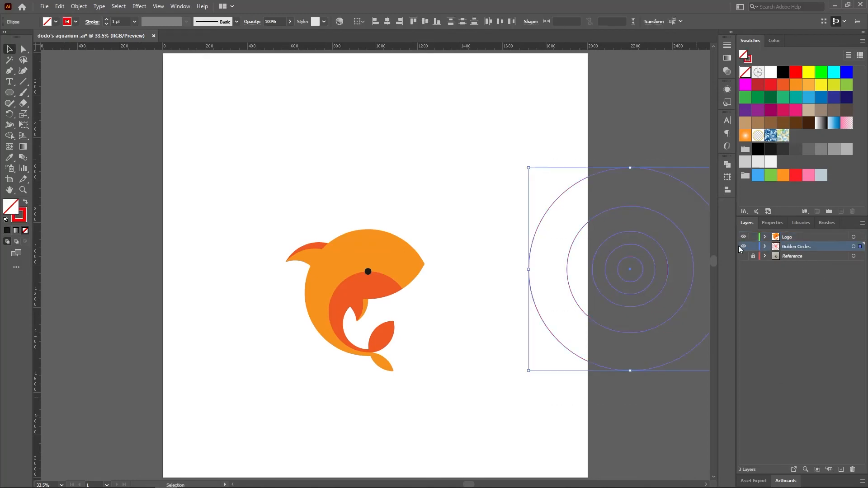
pyautogui.click(743, 247)
pyautogui.moveTo(396, 273); pyautogui.dragTo(412, 248)
# Draw a rectangle covering the whole artboard, send it behind the dolphin and fill it with dark grey
pyautogui.press('m')
pyautogui.moveTo(163, 53); pyautogui.dragTo(588, 478)
pyautogui.rightClick(431, 198)
pyautogui.click(556, 394)
pyautogui.click(55, 22)
pyautogui.click(25, 63)
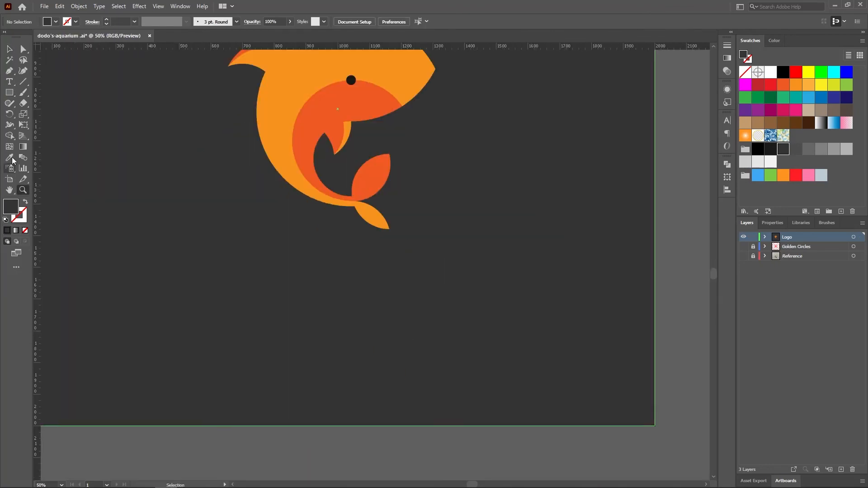
# Add the two-line text "DODO'S" and "AQUARIUM" below the dolphin
pyautogui.press('t')
pyautogui.click(312, 283)
pyautogui.write("DODO'S")
pyautogui.press('Return')
pyautogui.write('AQUARIUM')
# Set the DODO'S line to Bold with widened letter spacing and colour the lettering white
pyautogui.doubleClick(395, 306)
pyautogui.click(445, 22)
pyautogui.scroll(-14, 415, 271)
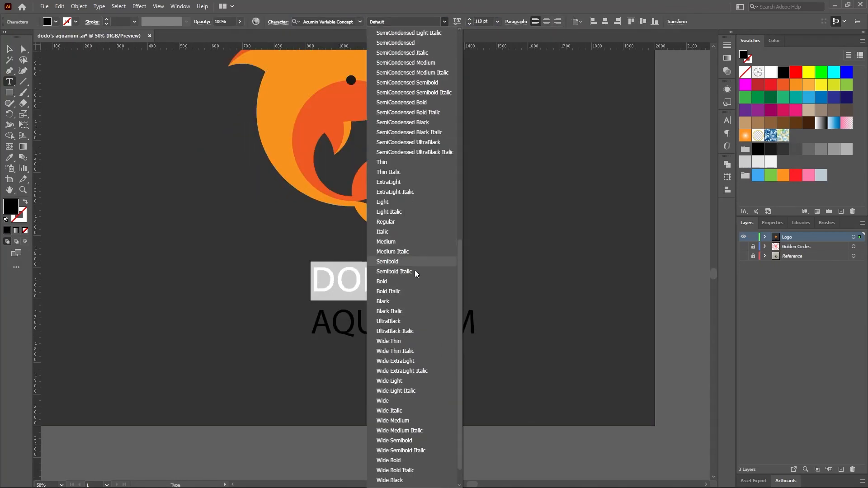
pyautogui.click(394, 281)
pyautogui.hotkey('ctrl', 'a')
pyautogui.moveTo(446, 284); pyautogui.dragTo(312, 284)
pyautogui.click(727, 121)
# Set the AQUARIUM line to Light at 48 pt with 860 tracking, matching the width of DODO'S
pyautogui.doubleClick(394, 323)
pyautogui.click(445, 23)
pyautogui.scroll(-15, 415, 226)
pyautogui.click(384, 170)
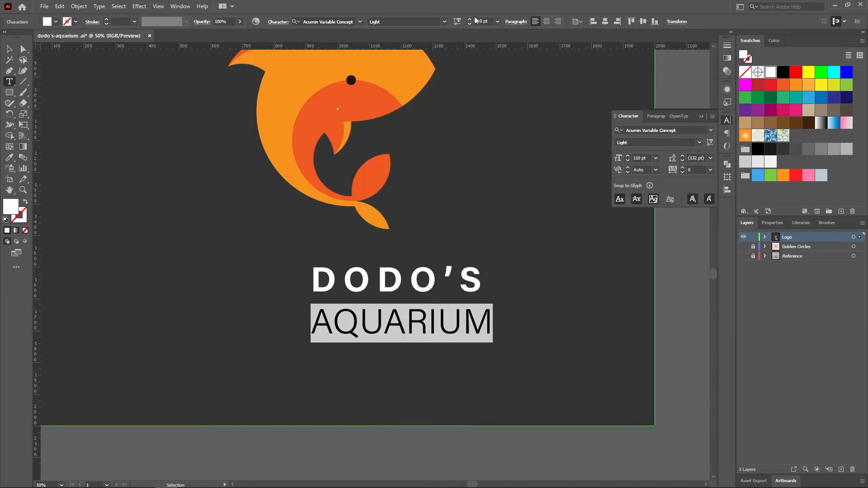
pyautogui.click(497, 22)
pyautogui.click(504, 160)
pyautogui.click(698, 169)
pyautogui.scroll(20, 698, 169)
pyautogui.scroll(-10, 698, 169)
# Centre the dolphin and its lettering together on the dark background, deselect them and collapse the Logo layer
pyautogui.hotkey('ctrl', 'a')
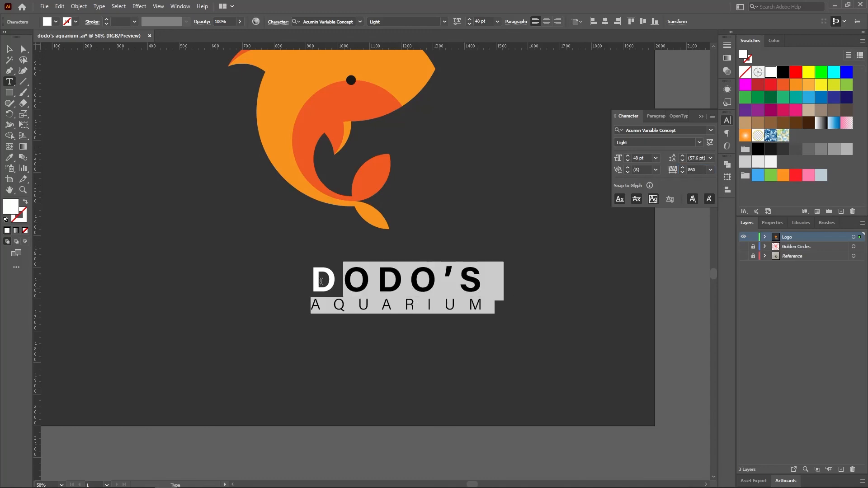
pyautogui.press('Escape')
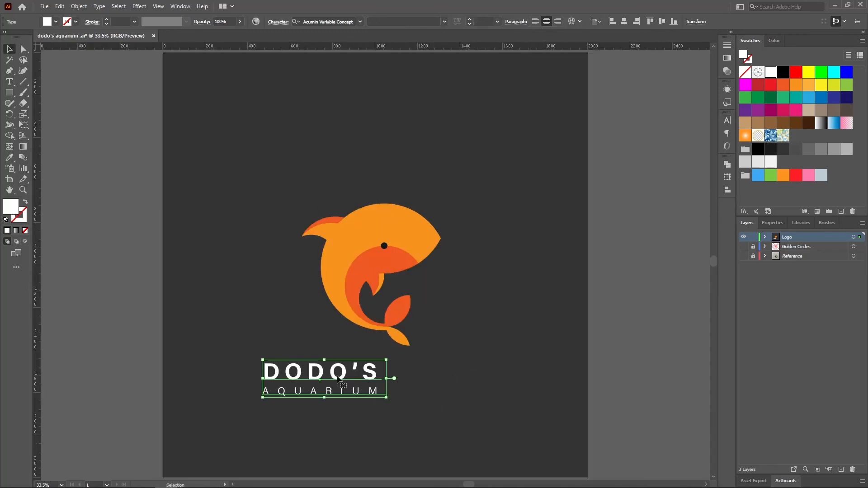
pyautogui.click(744, 322)
pyautogui.click(744, 322)
pyautogui.moveTo(394, 267); pyautogui.dragTo(399, 246)
pyautogui.click(644, 309)
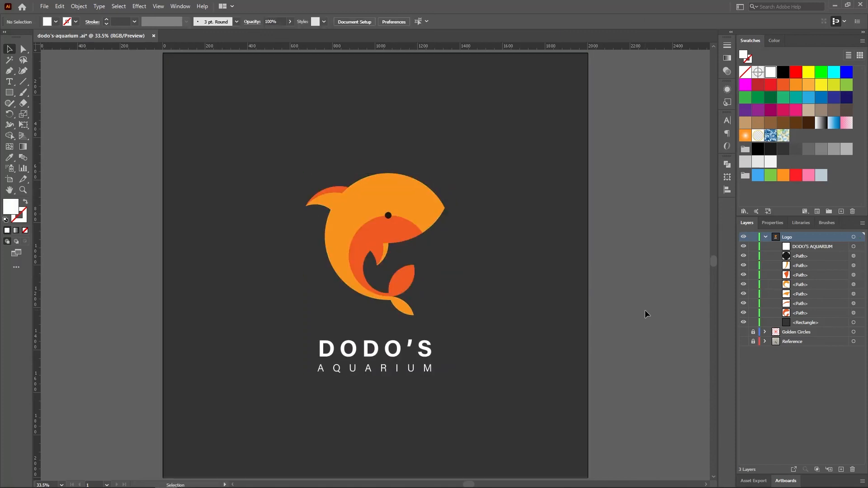
pyautogui.click(765, 237)
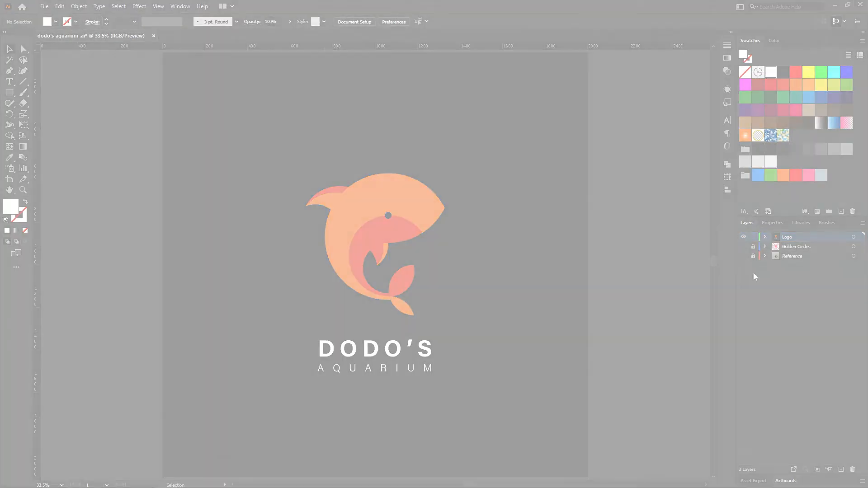